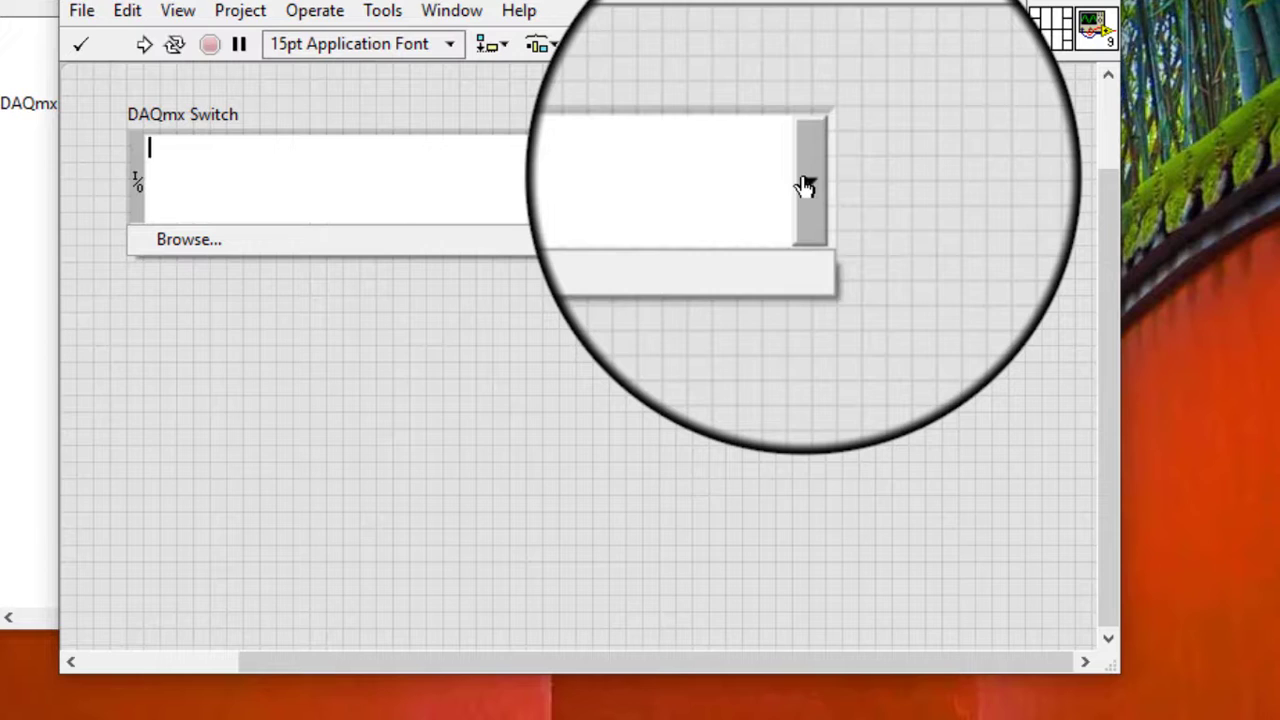
Step: Close the DAQmx Switch list, search Windows for "max" and launch NI MAX
click(440, 429)
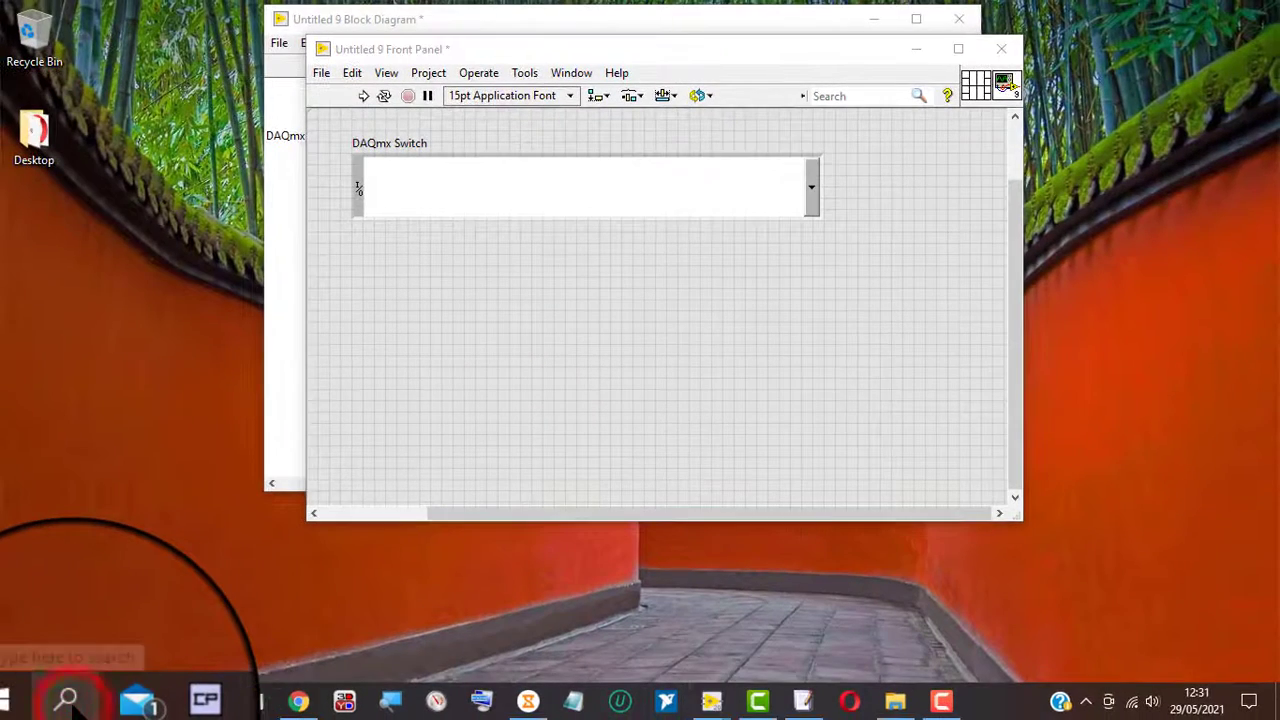
click(66, 700)
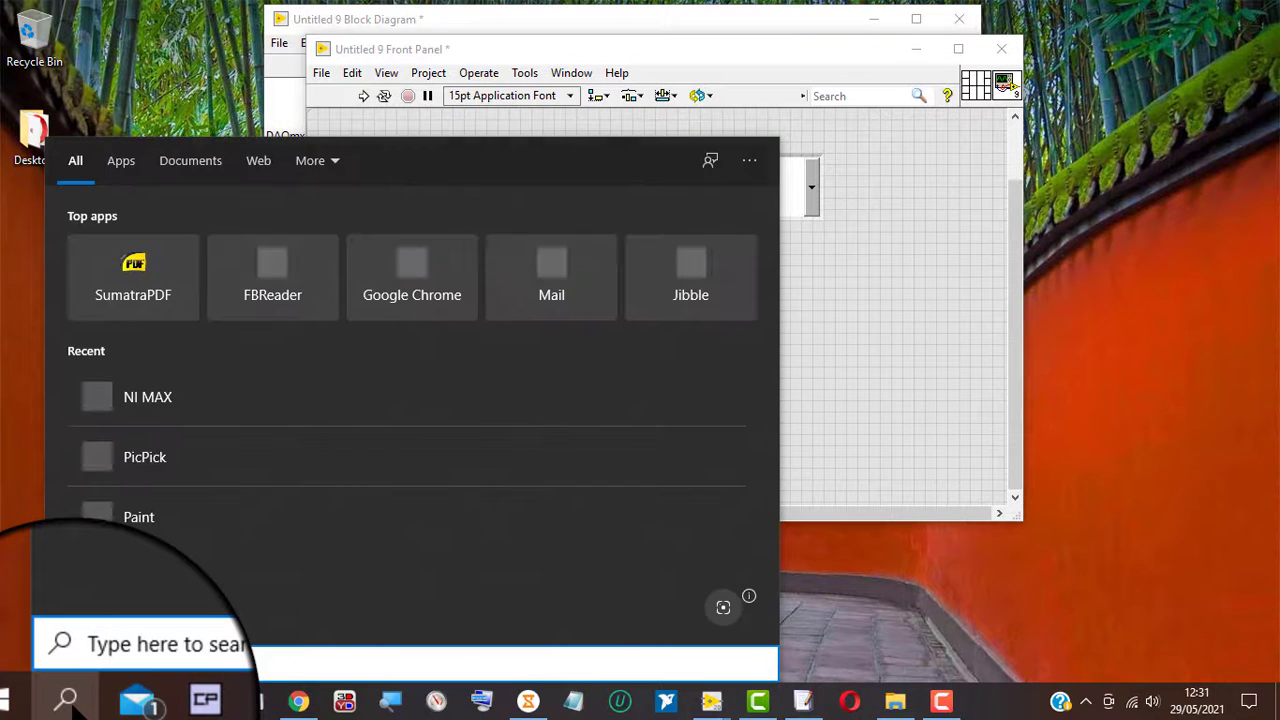
text(ma)
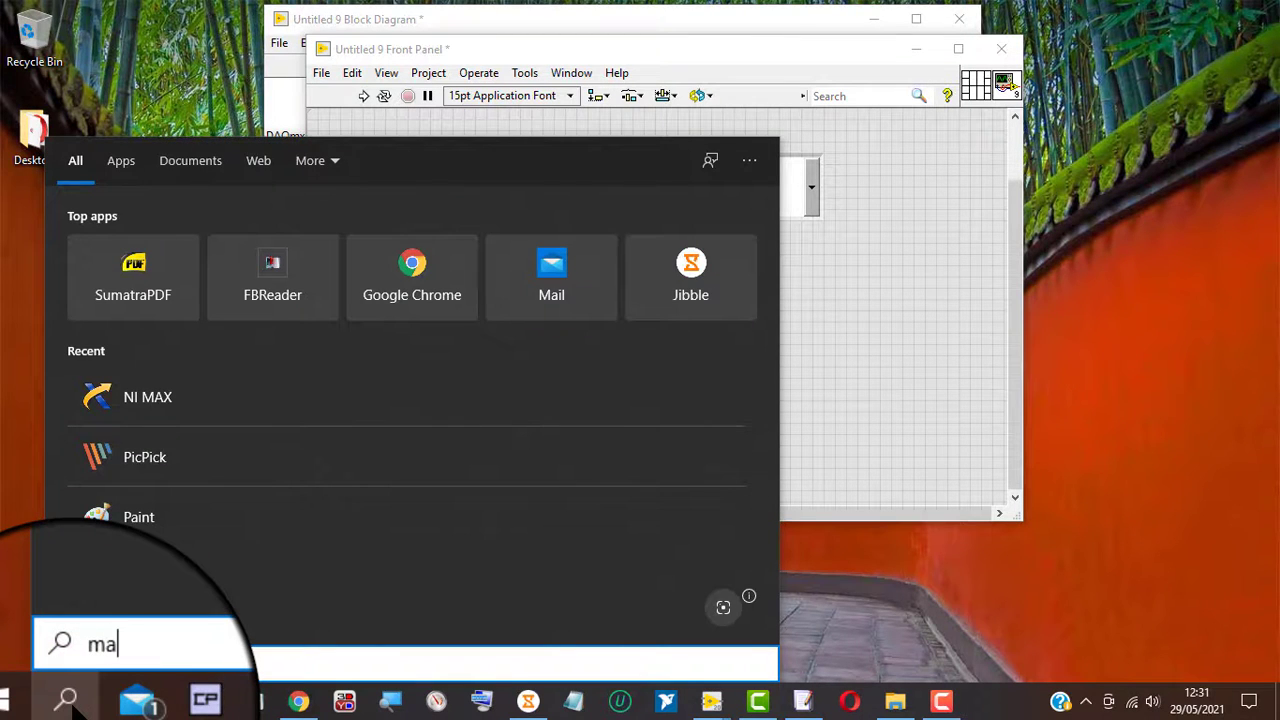
text(x)
click(92, 251)
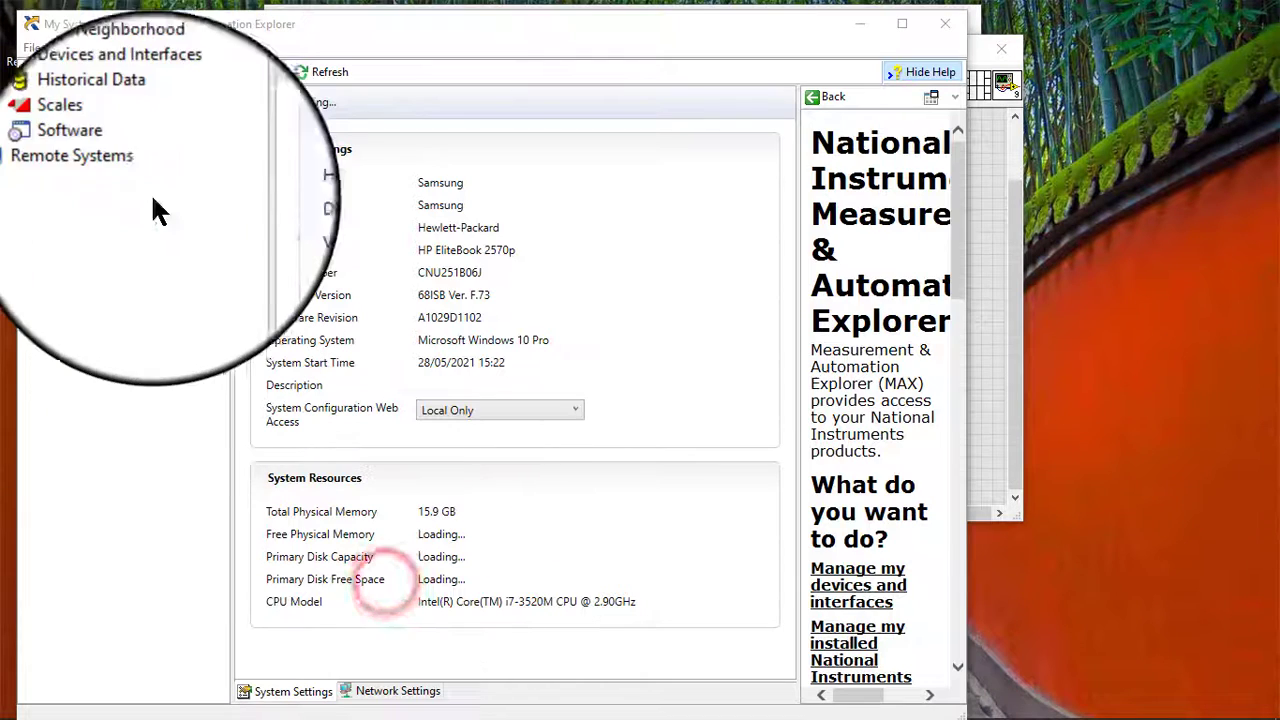
Step: Start creating a simulated NI-DAQmx device under Devices and Interfaces
click(43, 100)
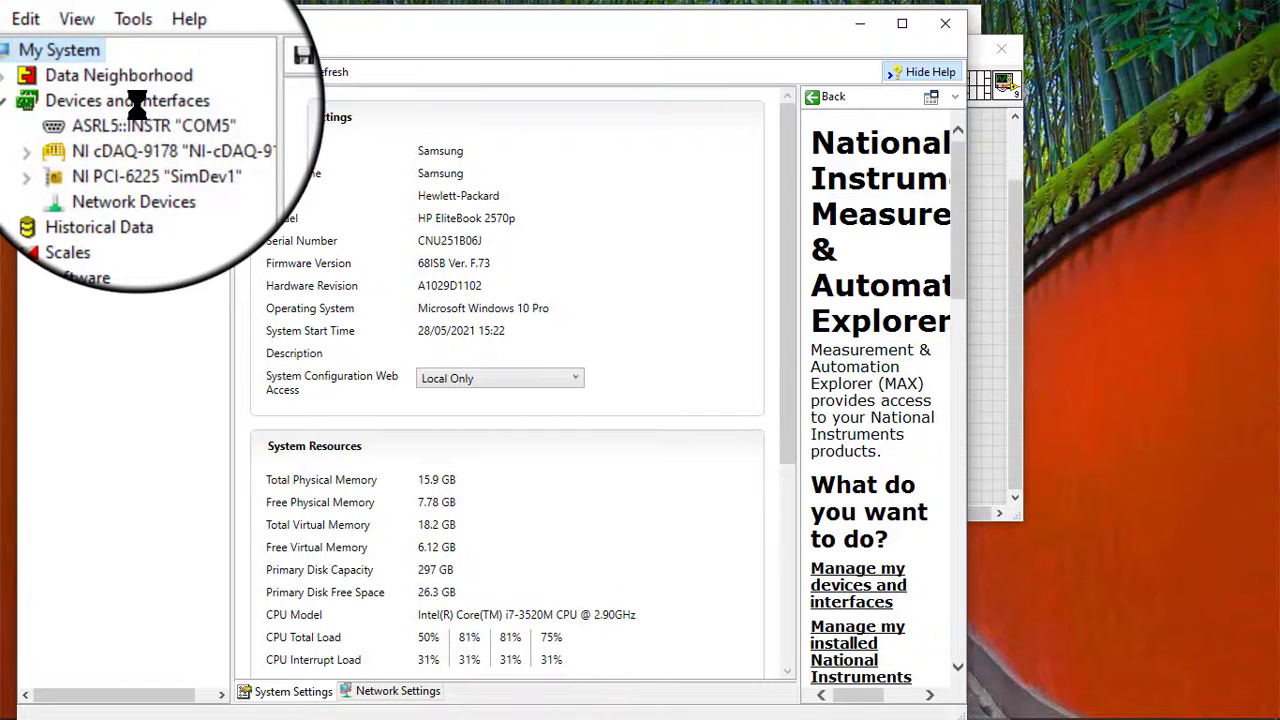
click(137, 104)
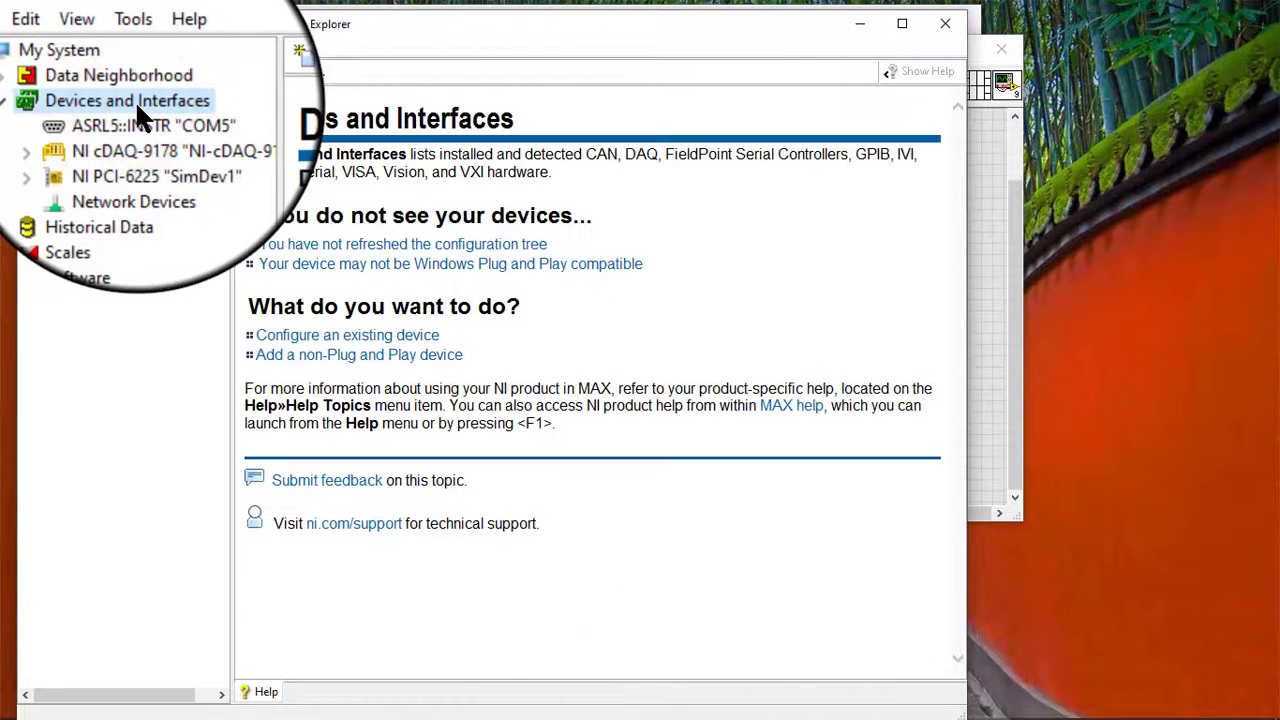
click(266, 75)
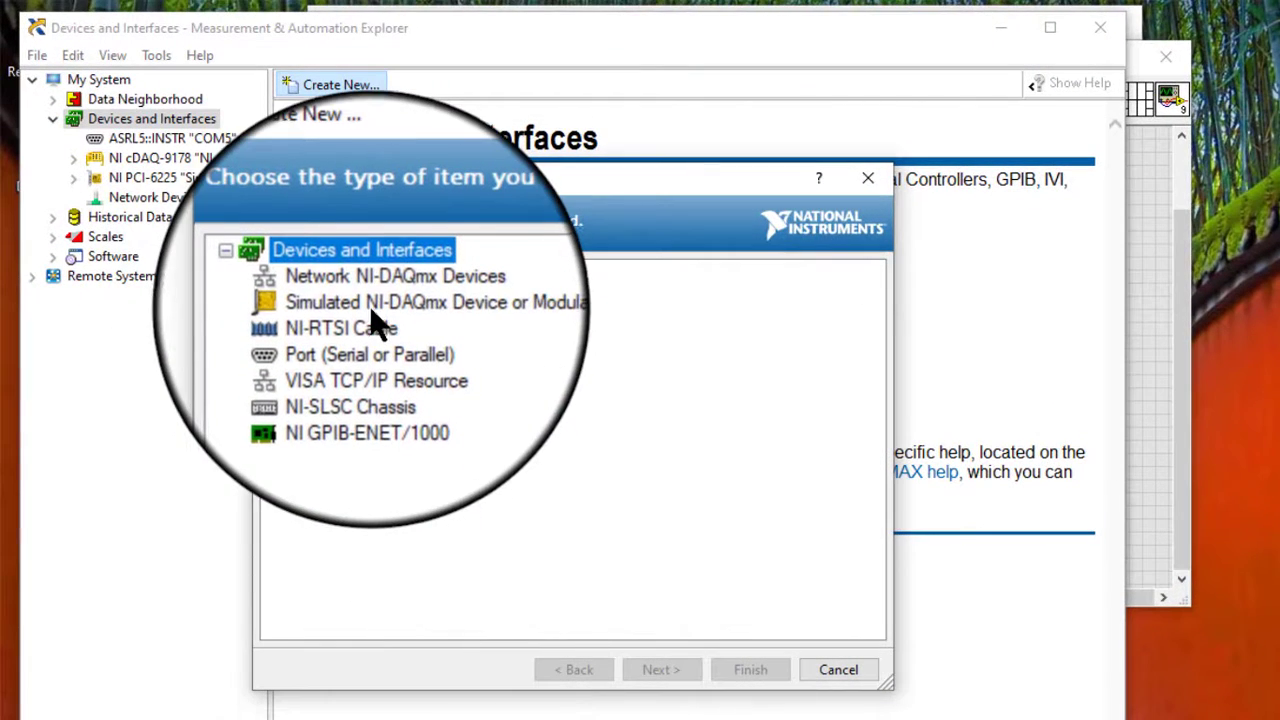
click(373, 313)
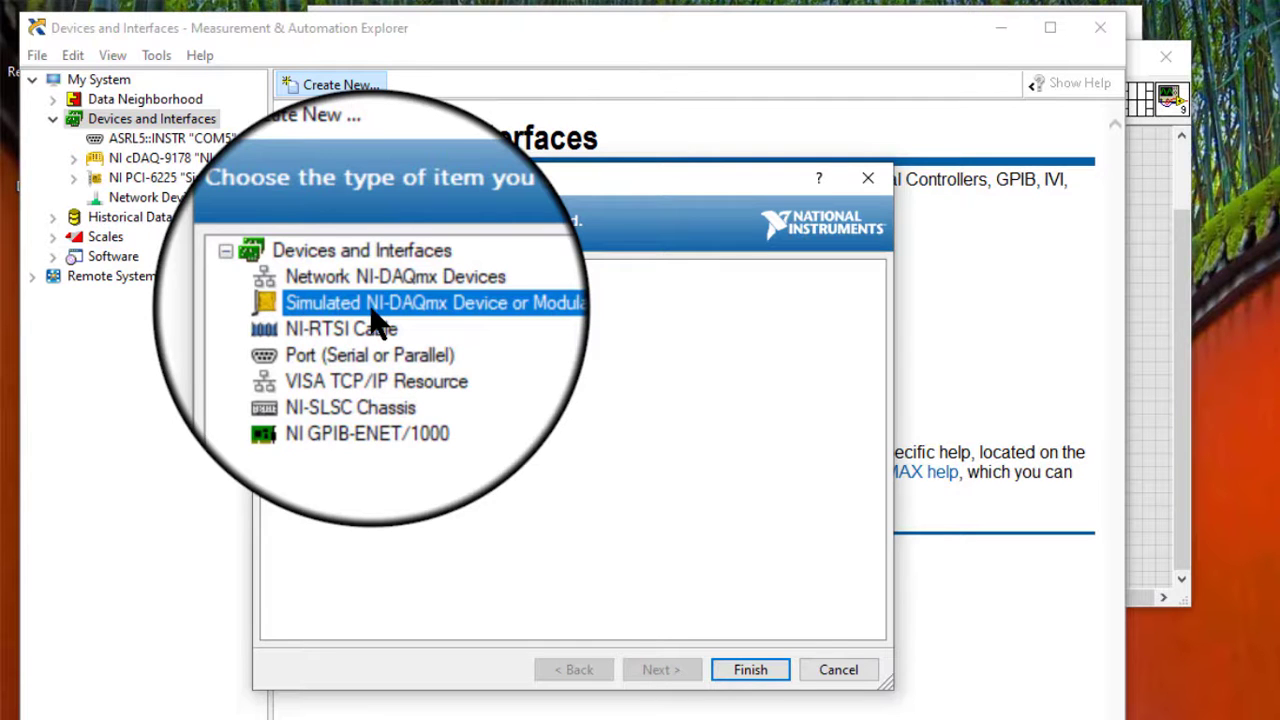
click(745, 669)
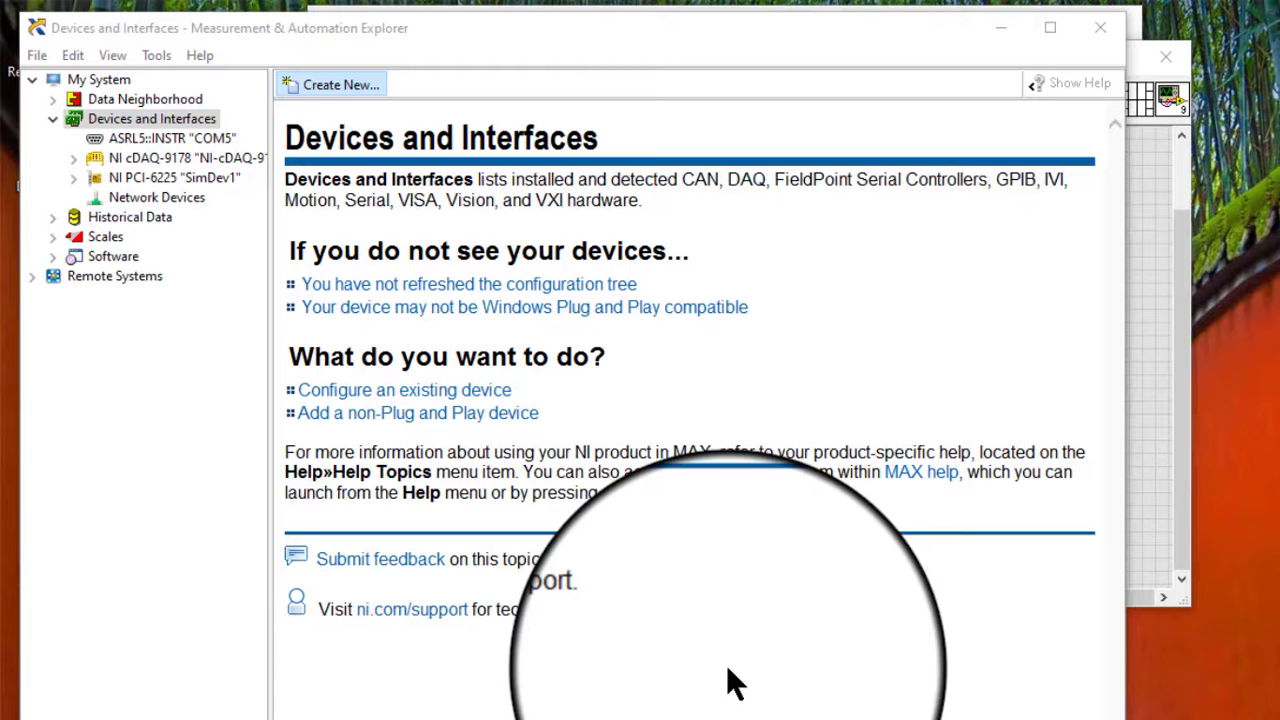
click(457, 671)
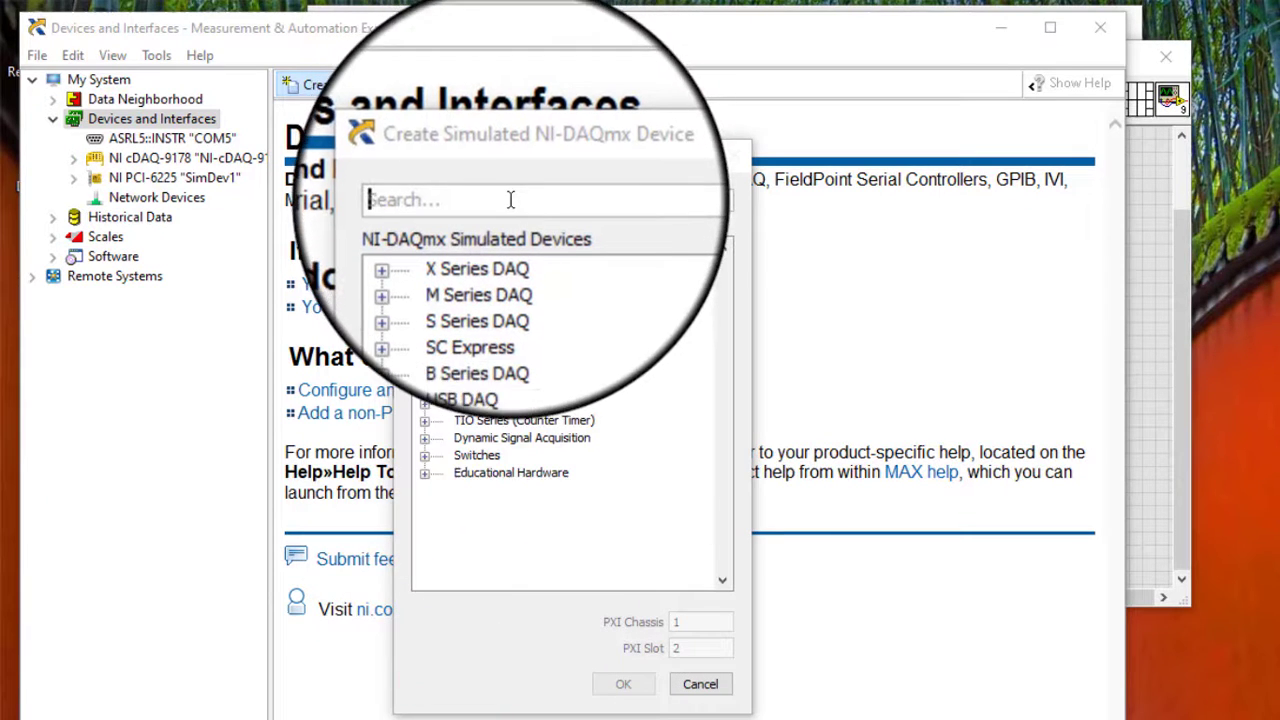
Step: Search the simulated devices for 2536 and add the PXI-2536 with PXI chassis 1 and slot 2
click(510, 200)
text(25)
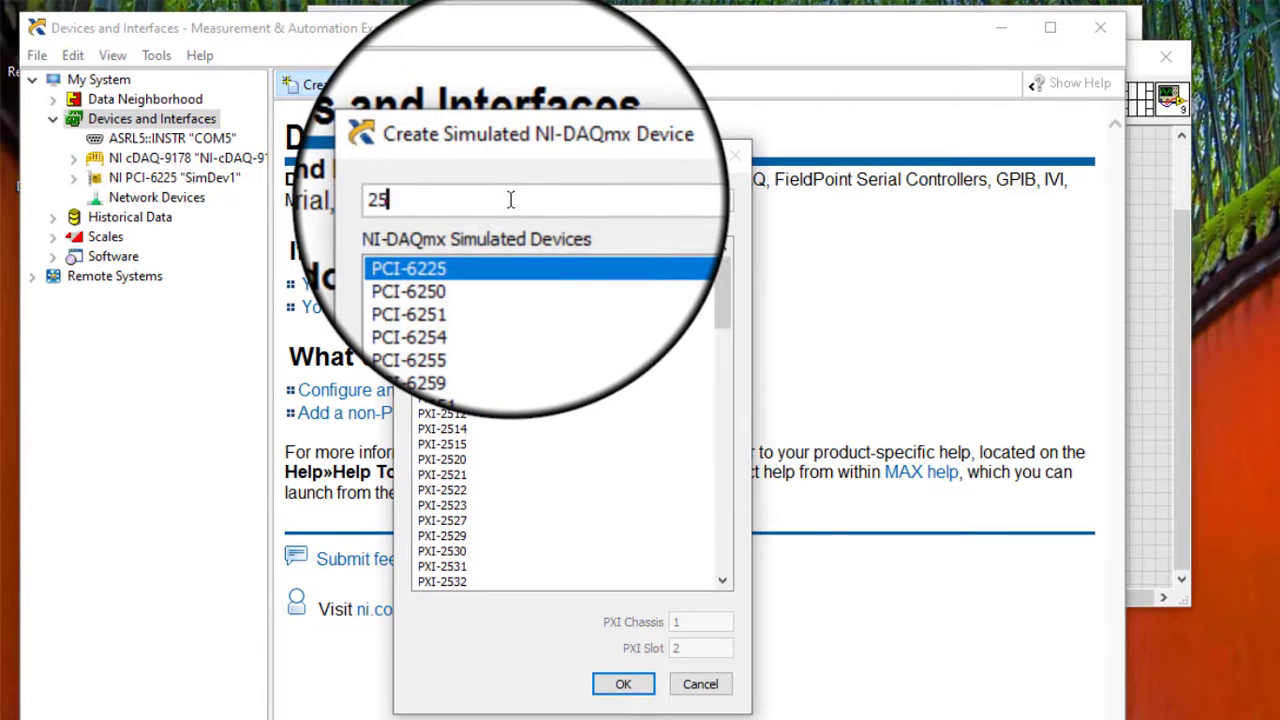
text(36)
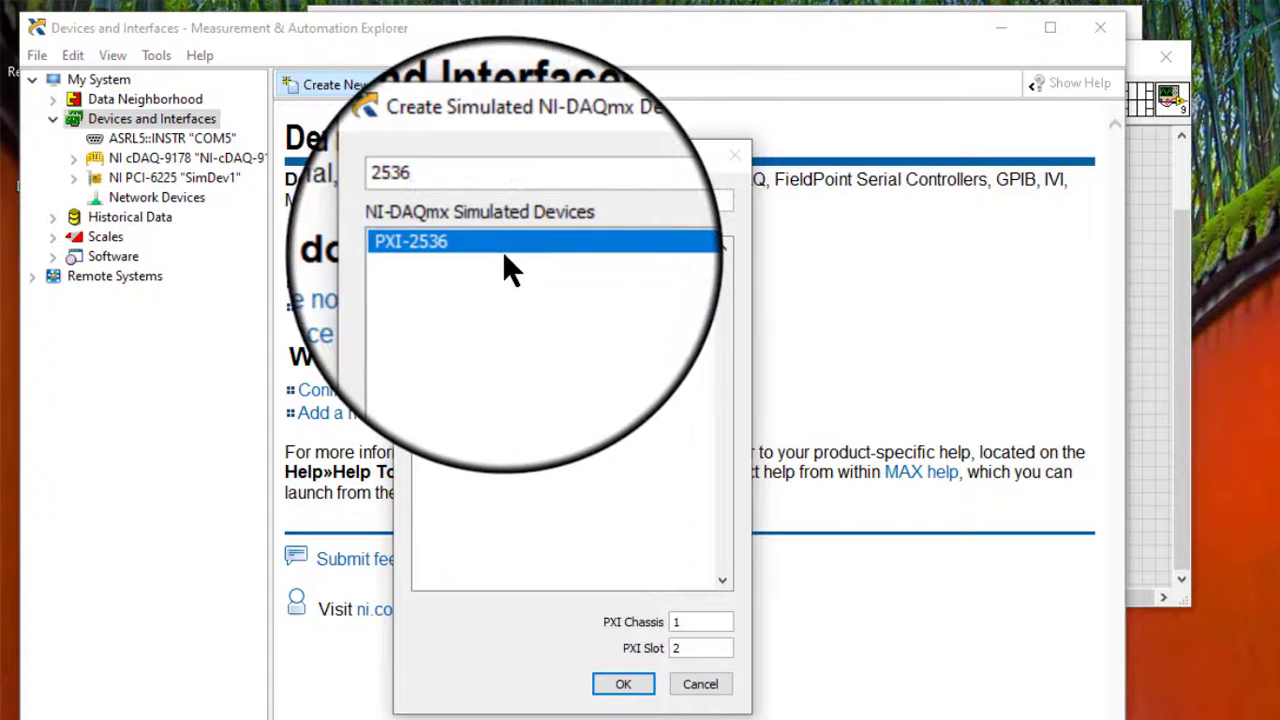
click(484, 253)
click(620, 684)
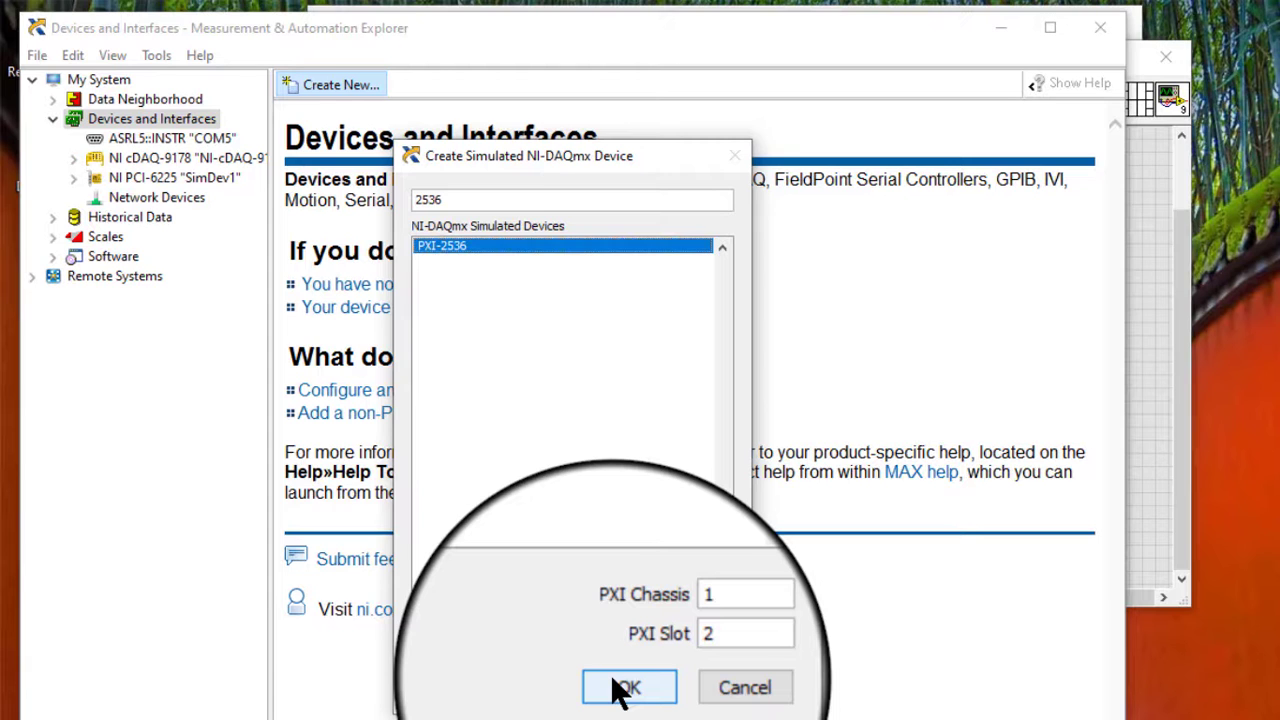
click(627, 688)
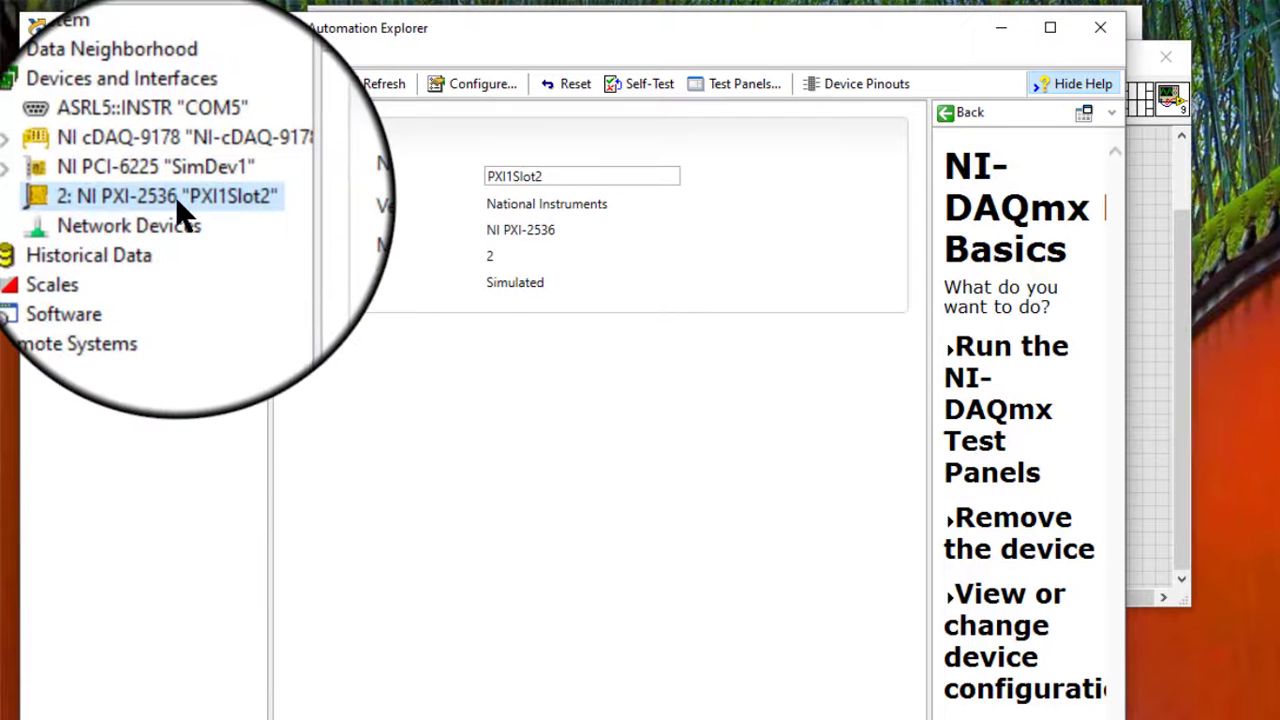
Step: Configure the simulated NI PXI-2536 so that all its load channels are assigned as source channels
right_click(176, 198)
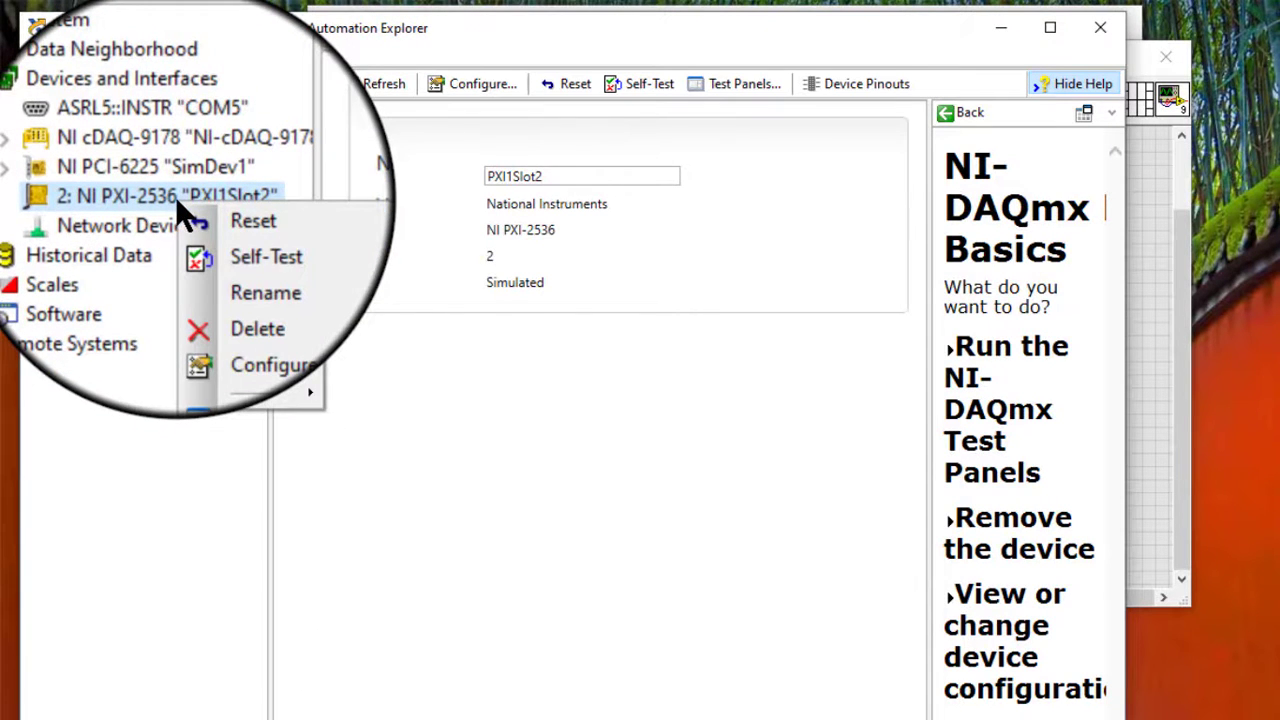
click(260, 300)
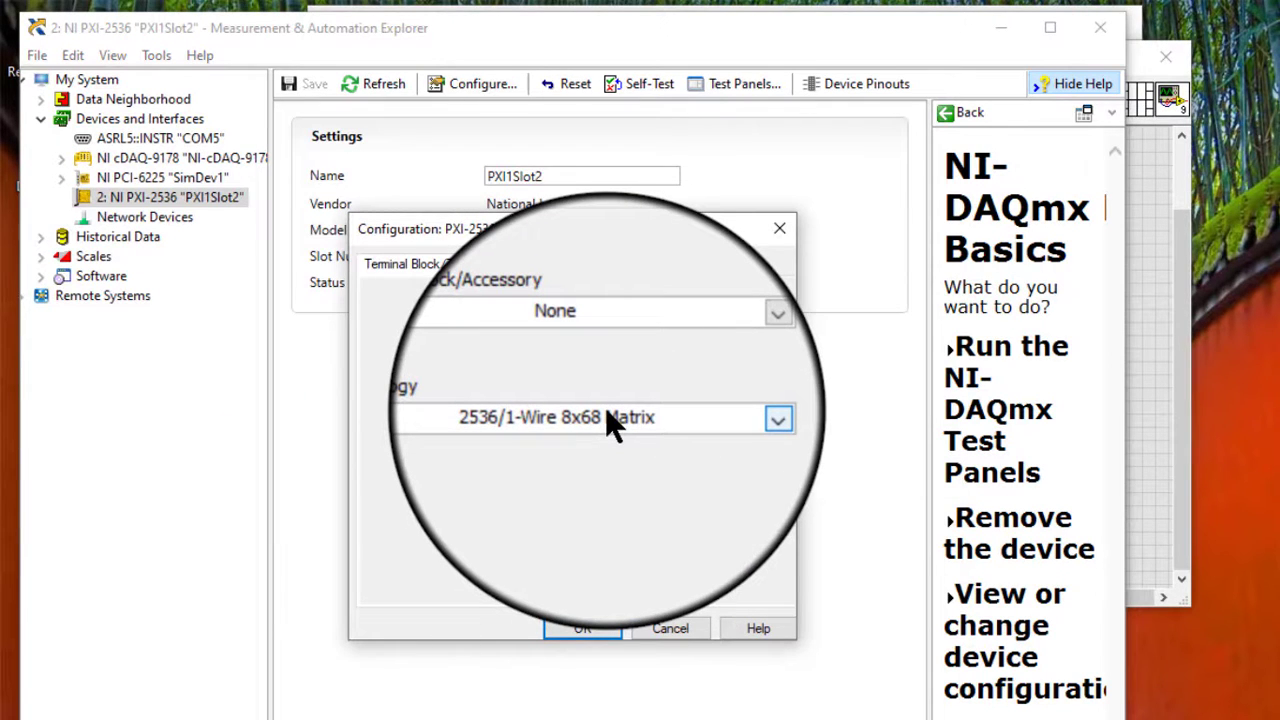
click(605, 348)
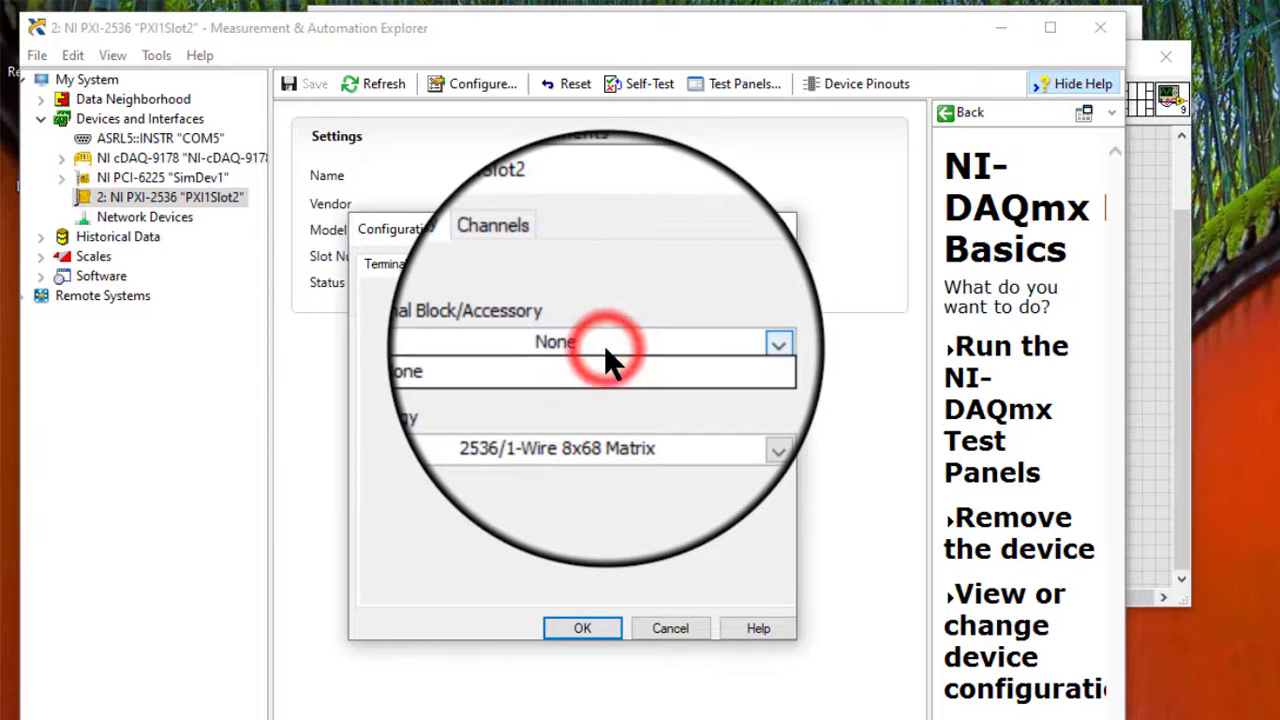
click(532, 266)
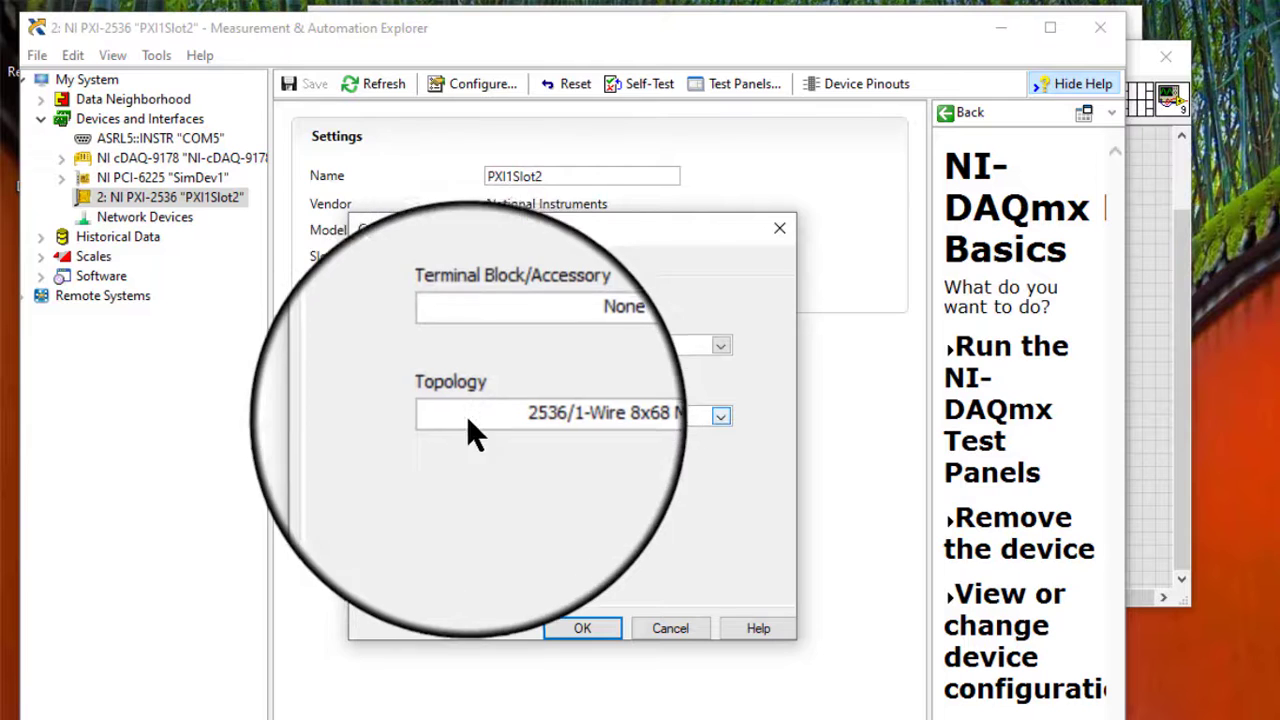
click(514, 265)
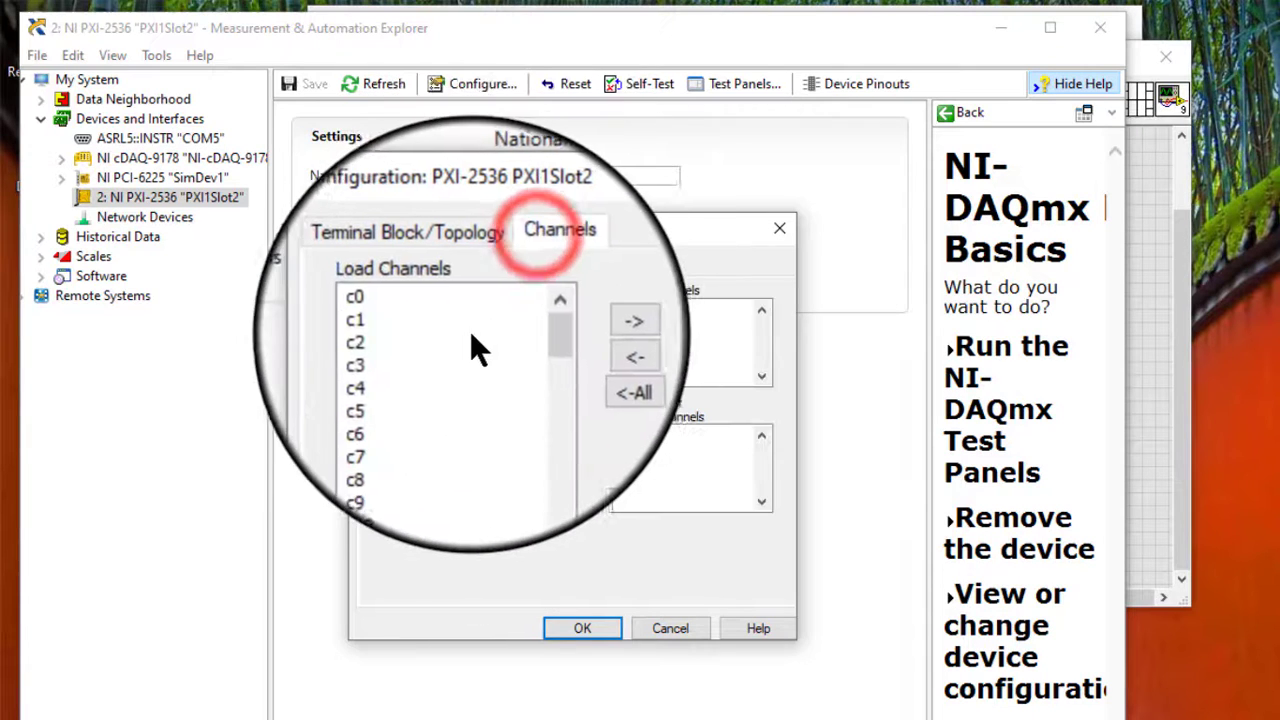
click(433, 343)
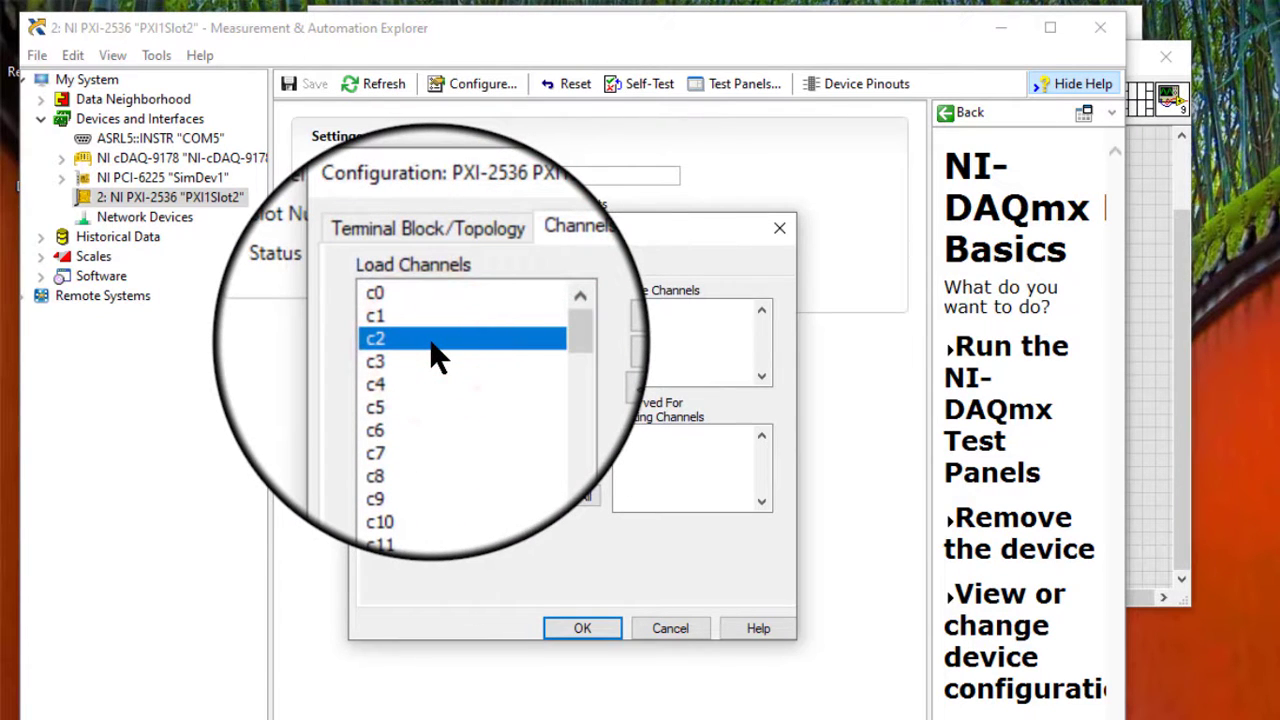
key(ctrl+a)
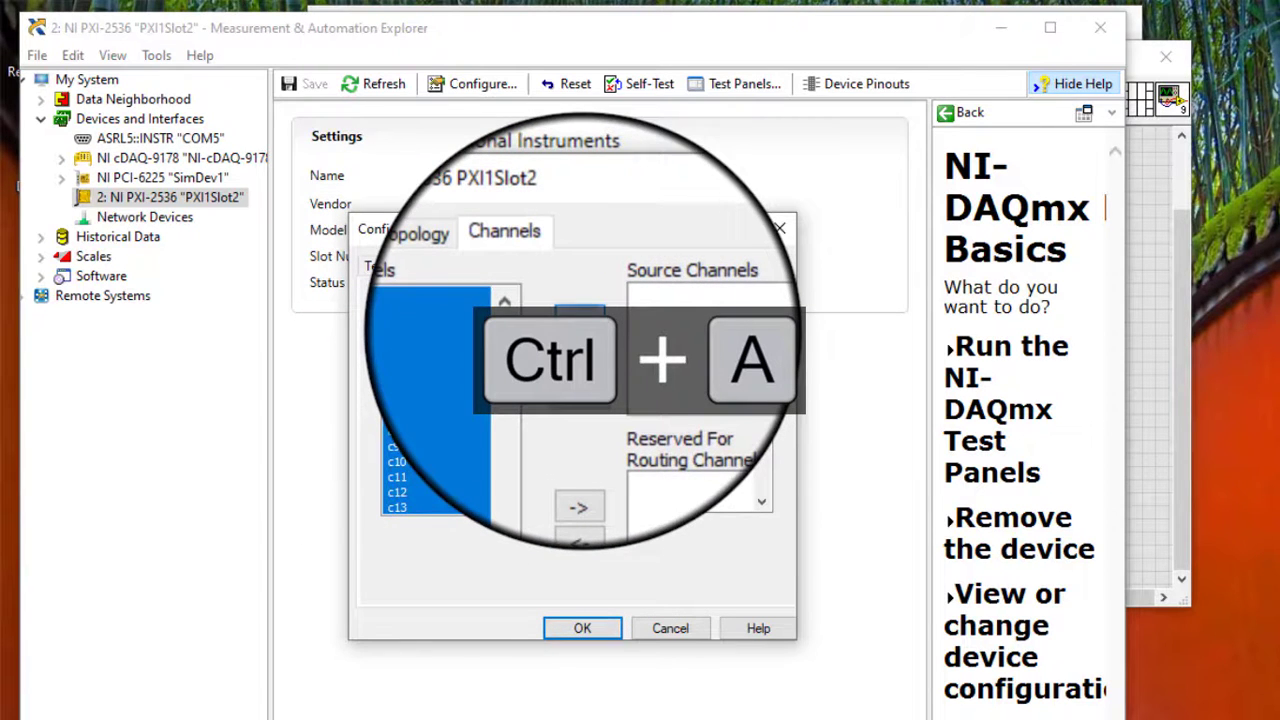
click(578, 323)
Step: Keep the terminal block at None and the topology at 2536/1-Wire 8x68 Matrix, and apply the device configuration
click(392, 266)
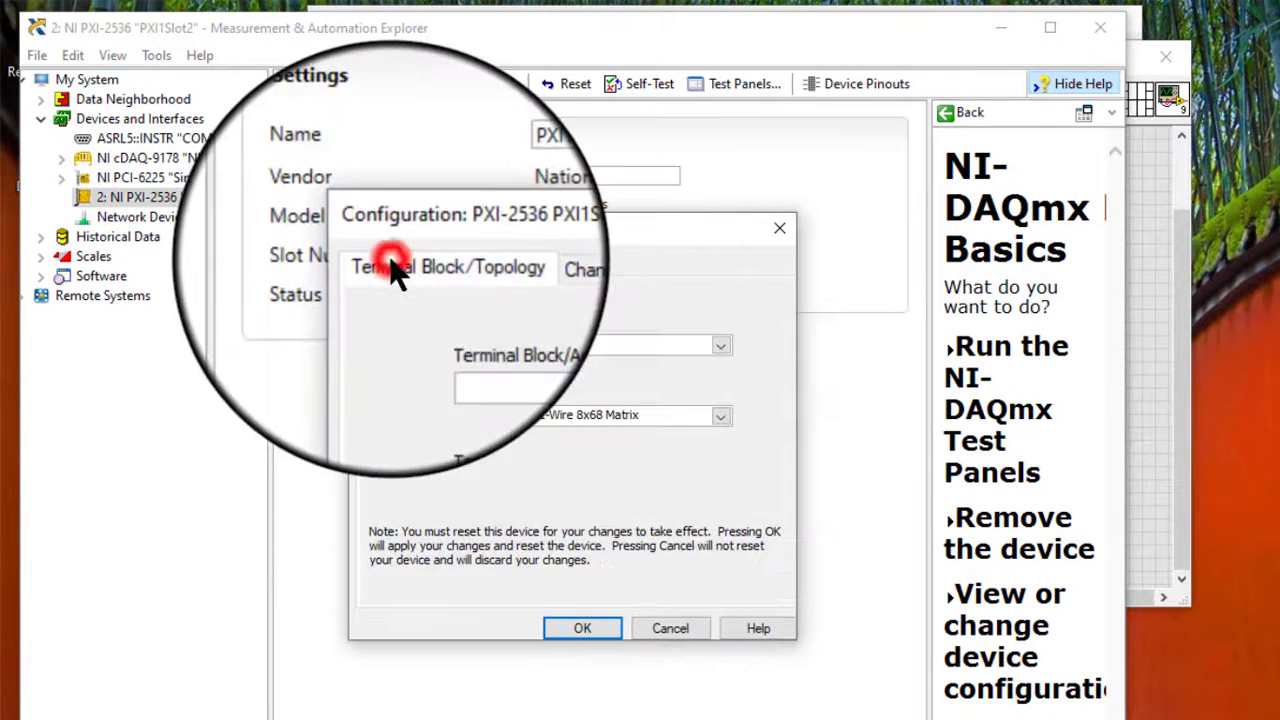
click(575, 415)
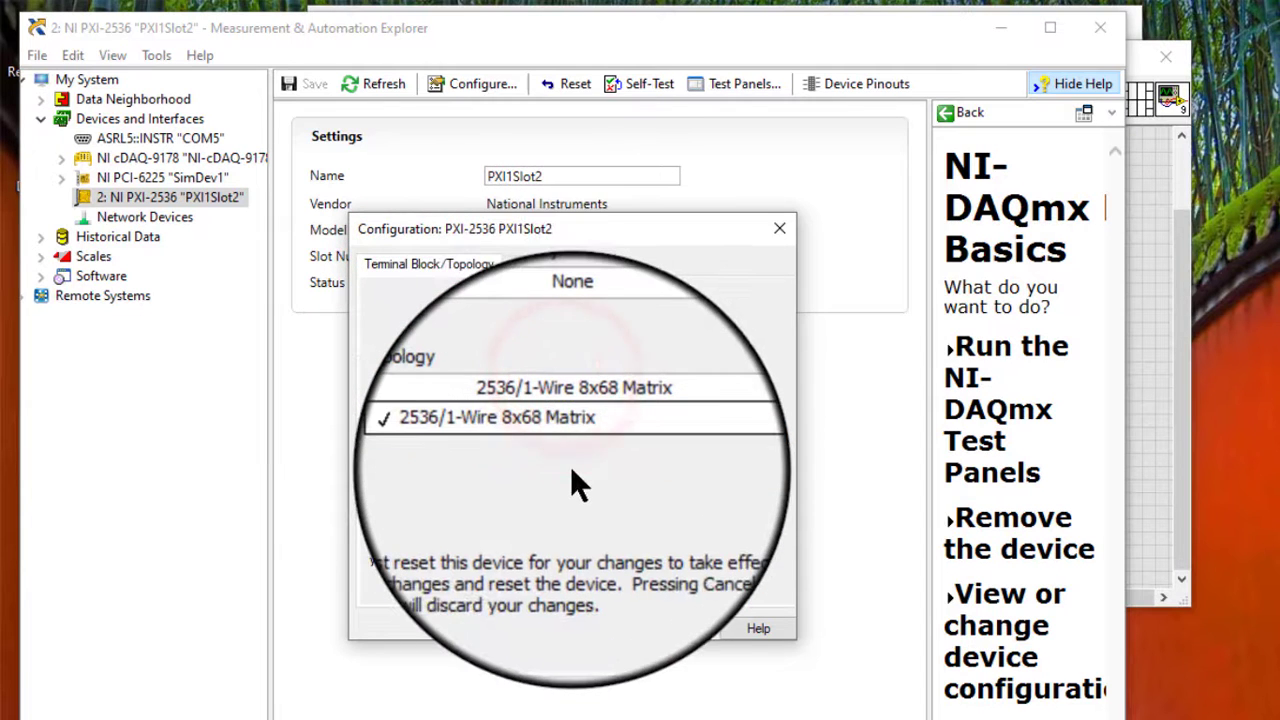
click(572, 469)
click(585, 337)
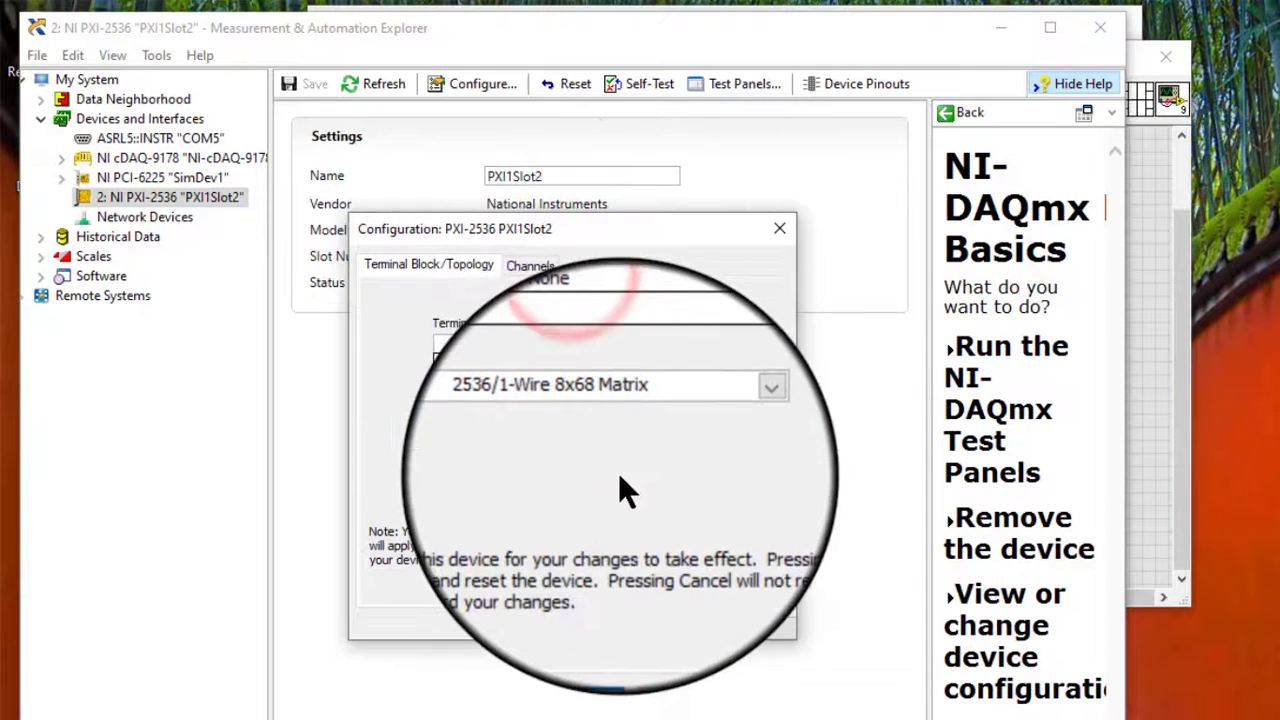
click(618, 480)
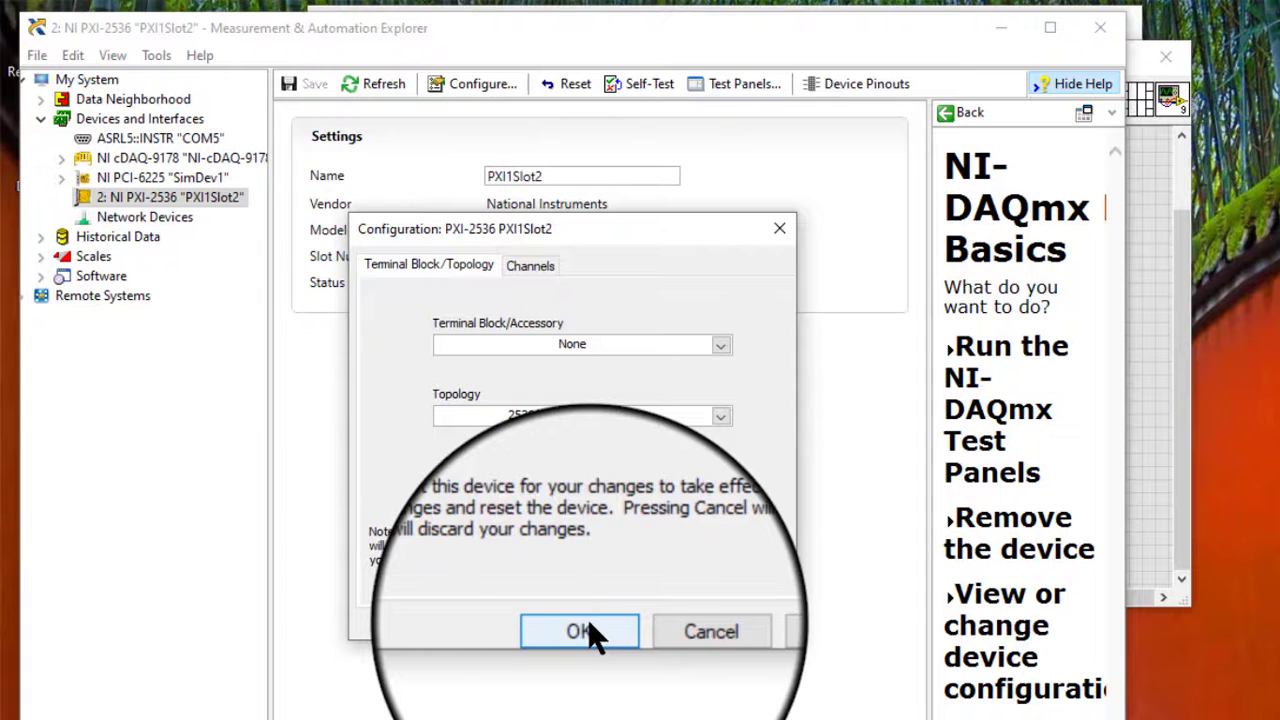
click(589, 627)
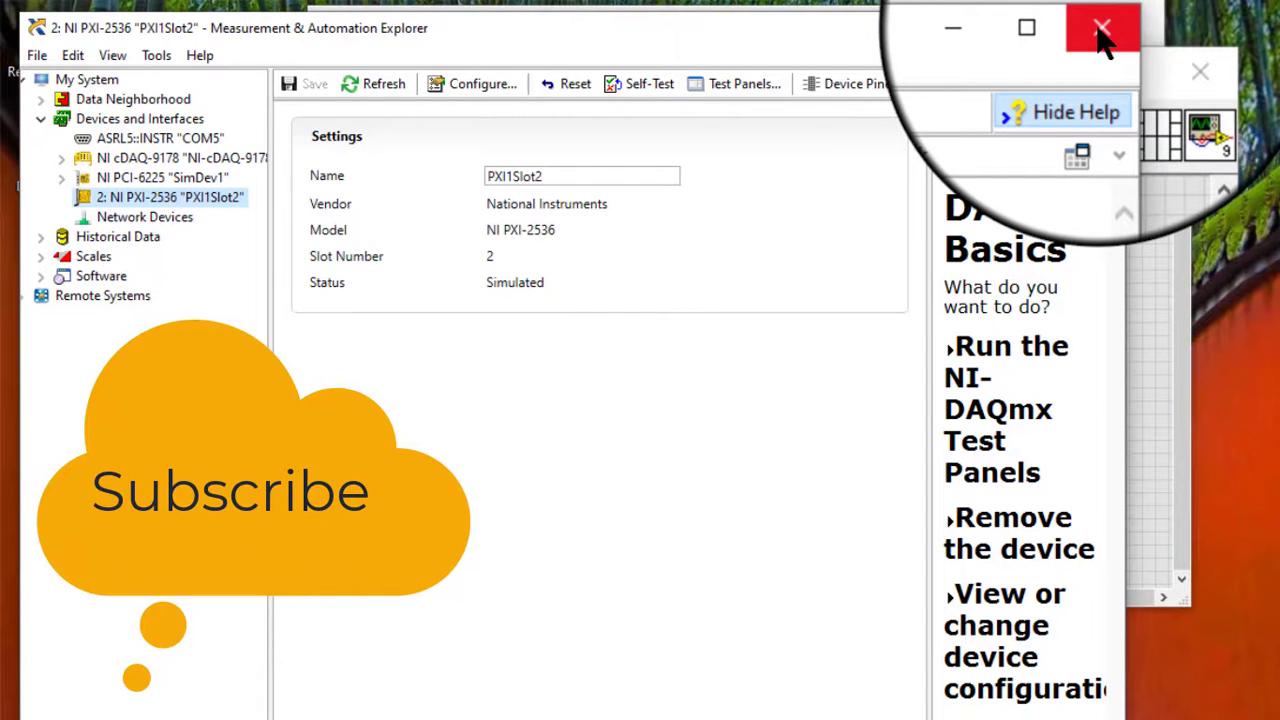
Step: Close Measurement & Automation Explorer, return to the LabVIEW front panel and look through the DAQmx Switch control's channel list
click(1101, 35)
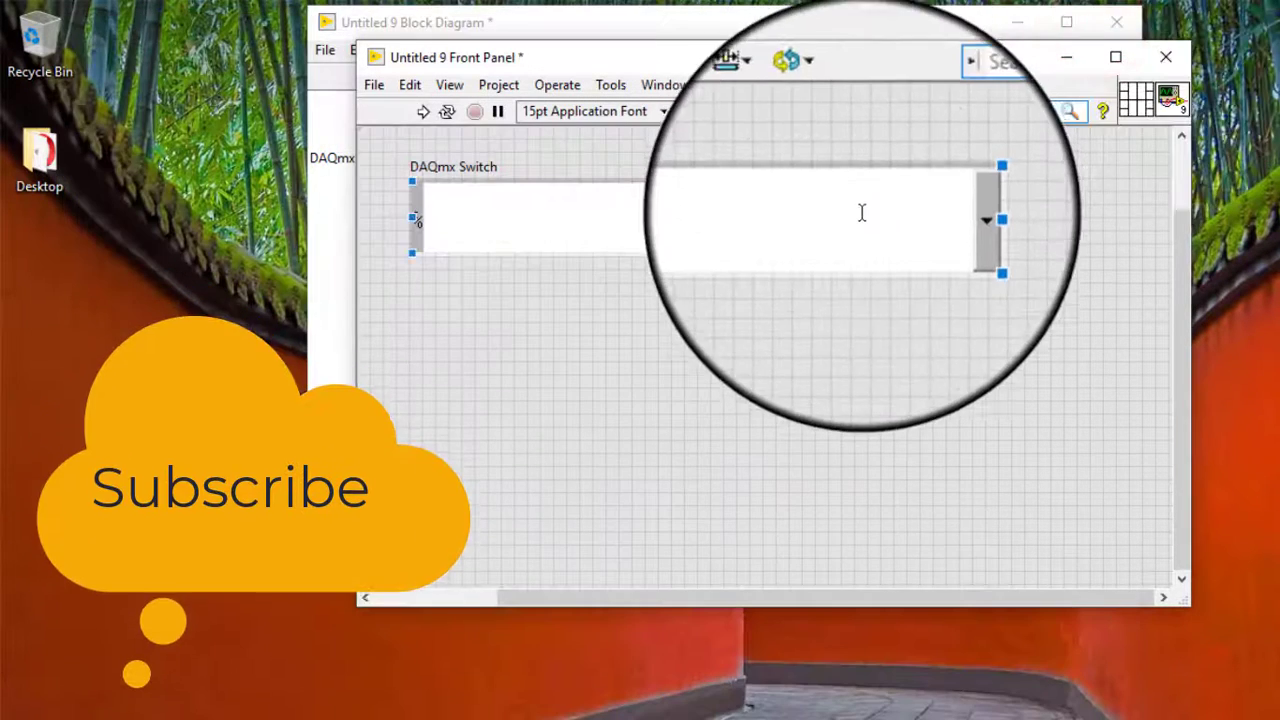
click(970, 221)
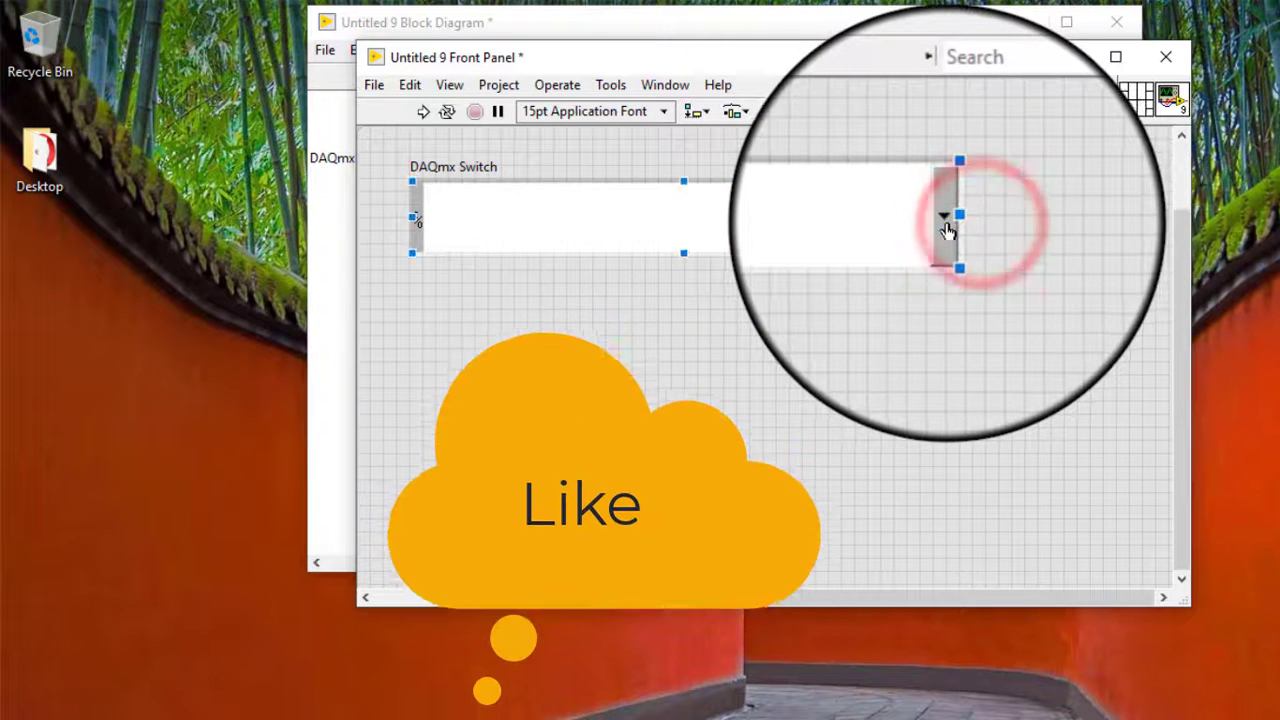
click(946, 224)
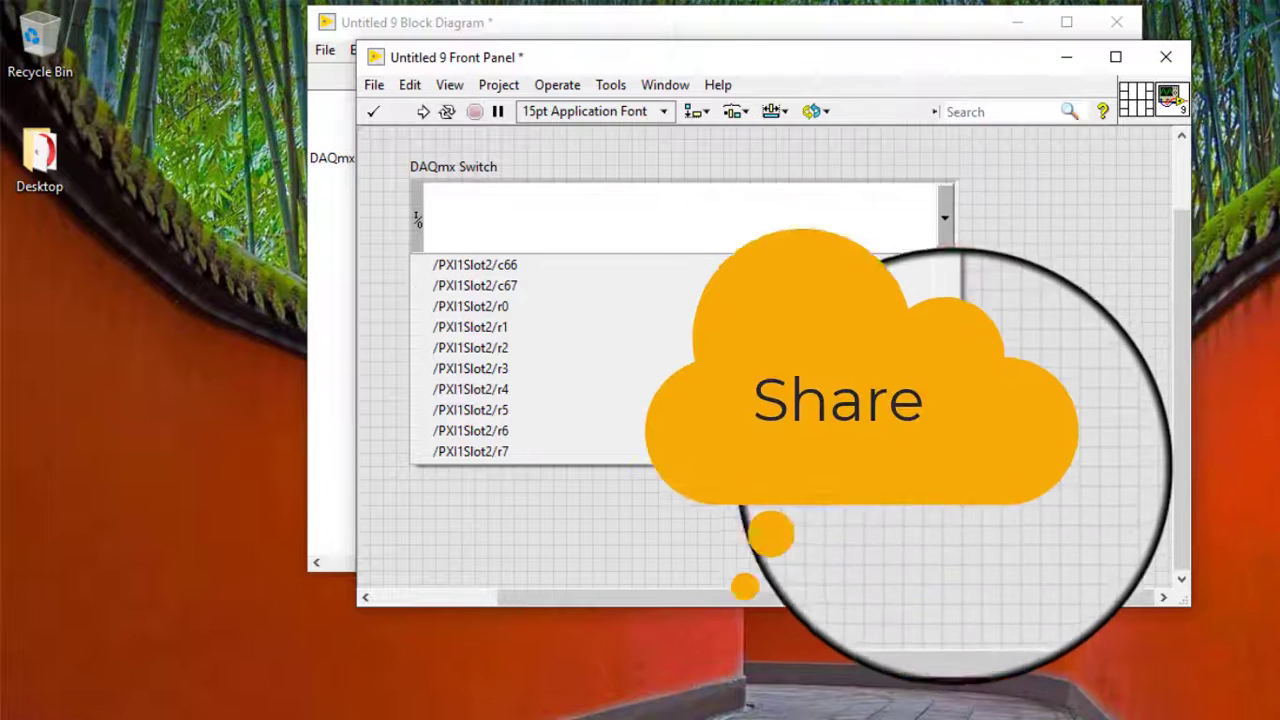
click(1037, 338)
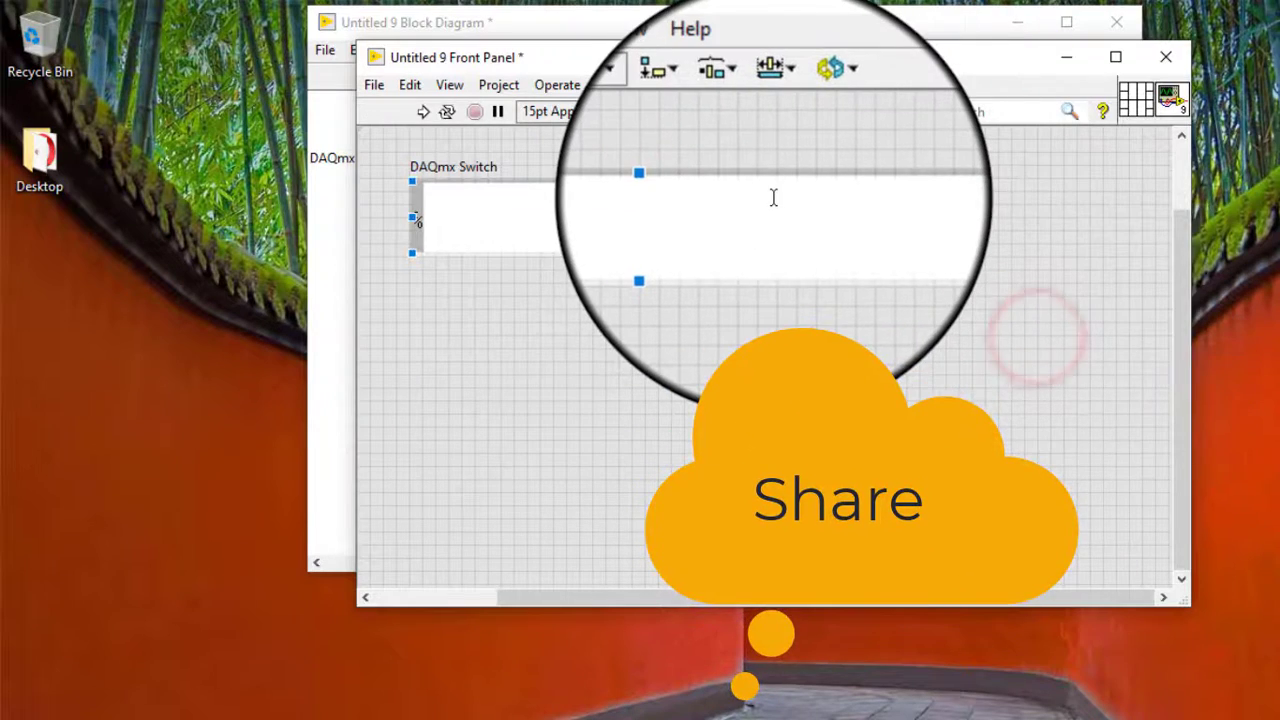
Step: Filter the DAQmx Switch control's names to Switch Relays and open its list of relay names
right_click(774, 195)
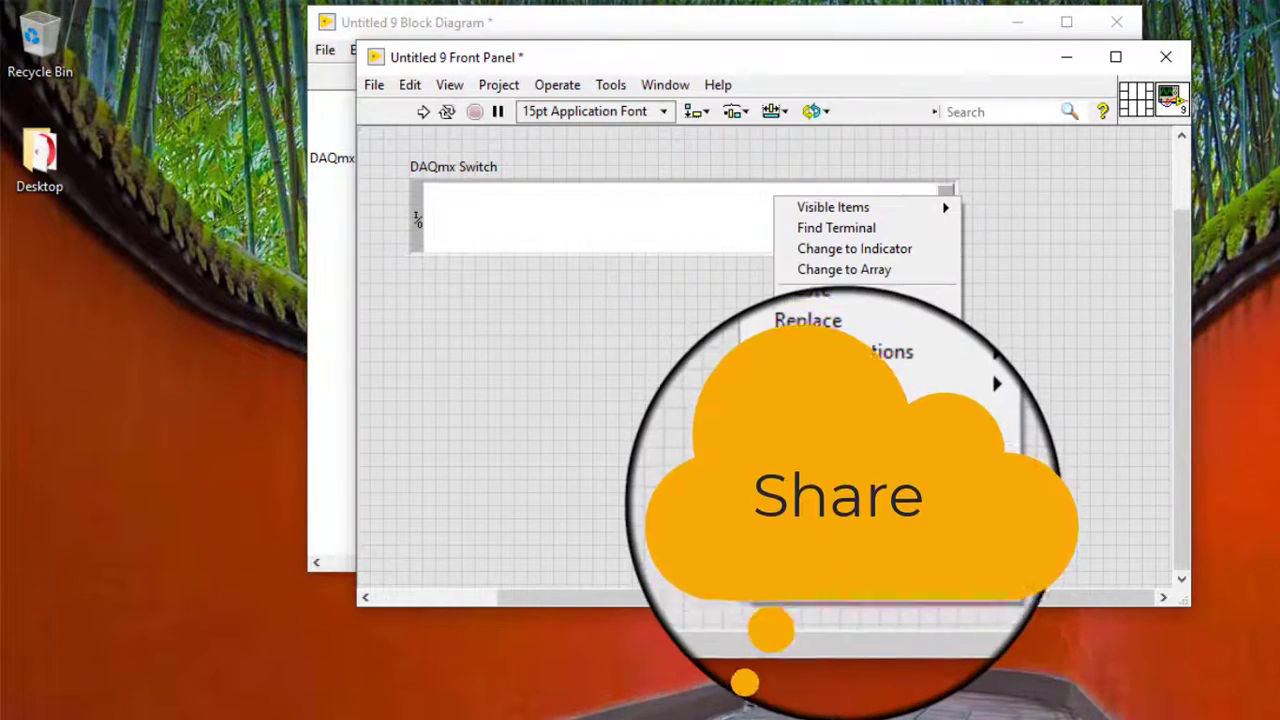
click(835, 499)
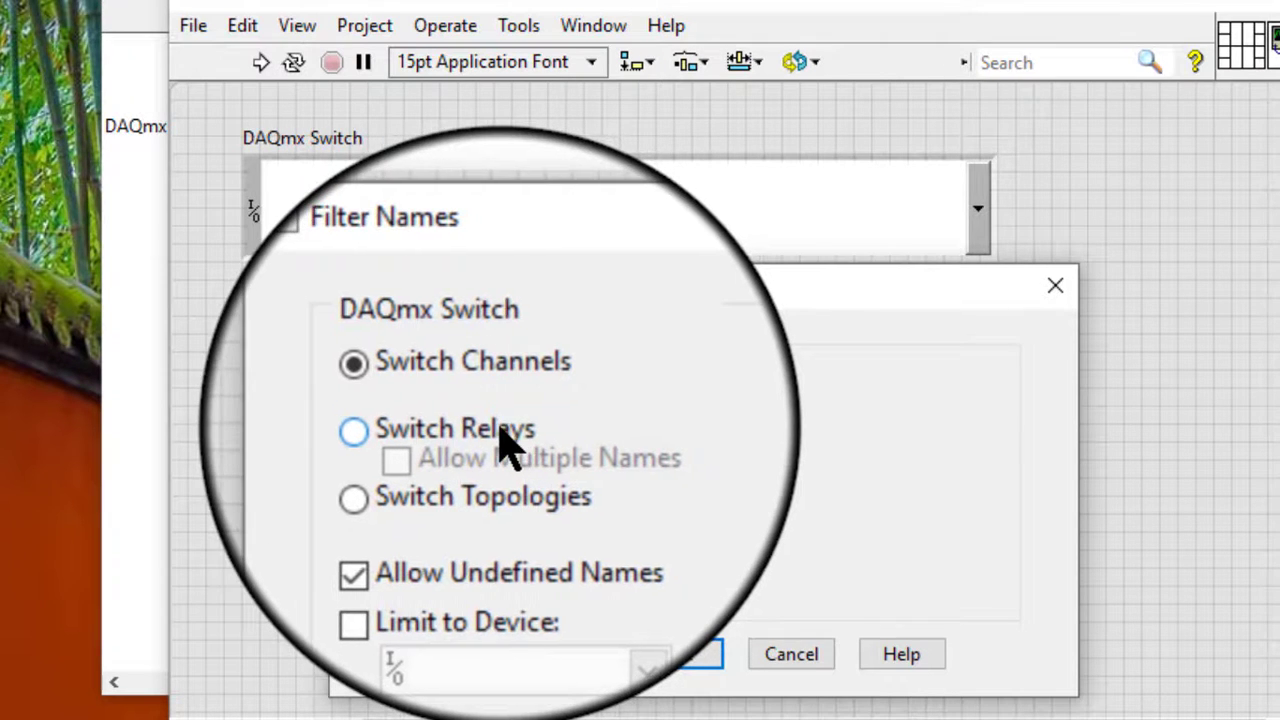
click(502, 440)
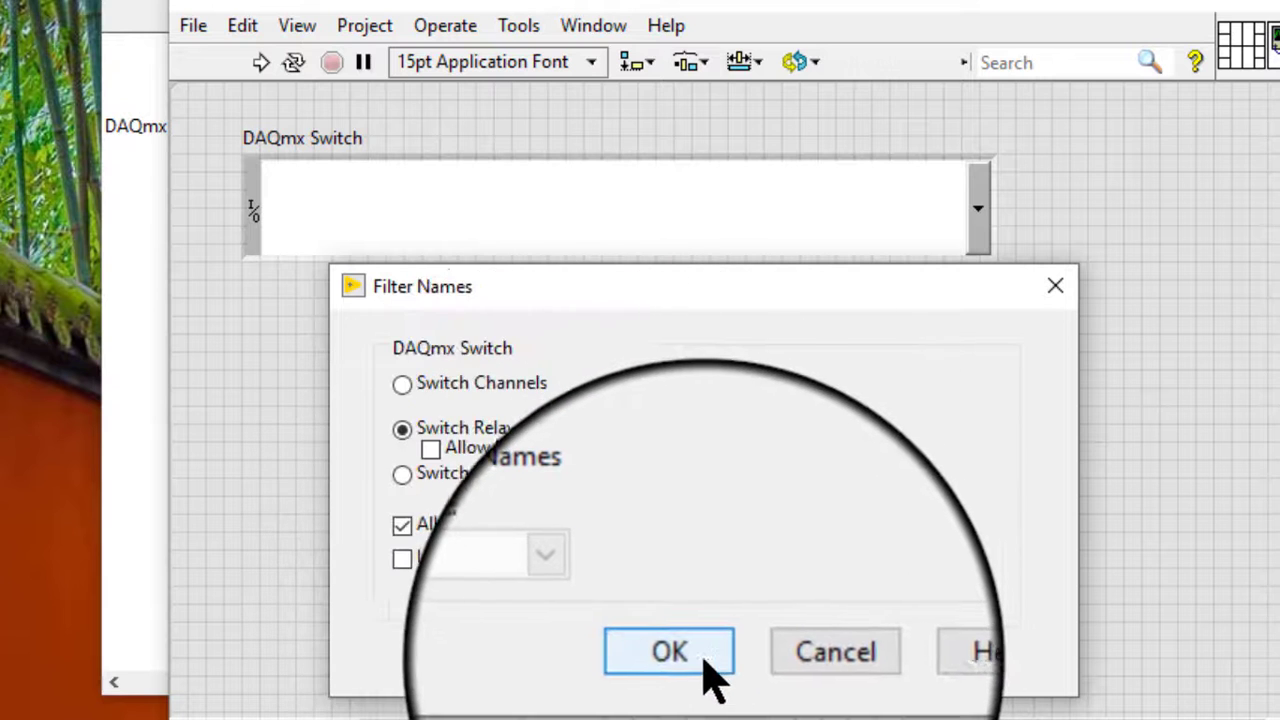
click(680, 655)
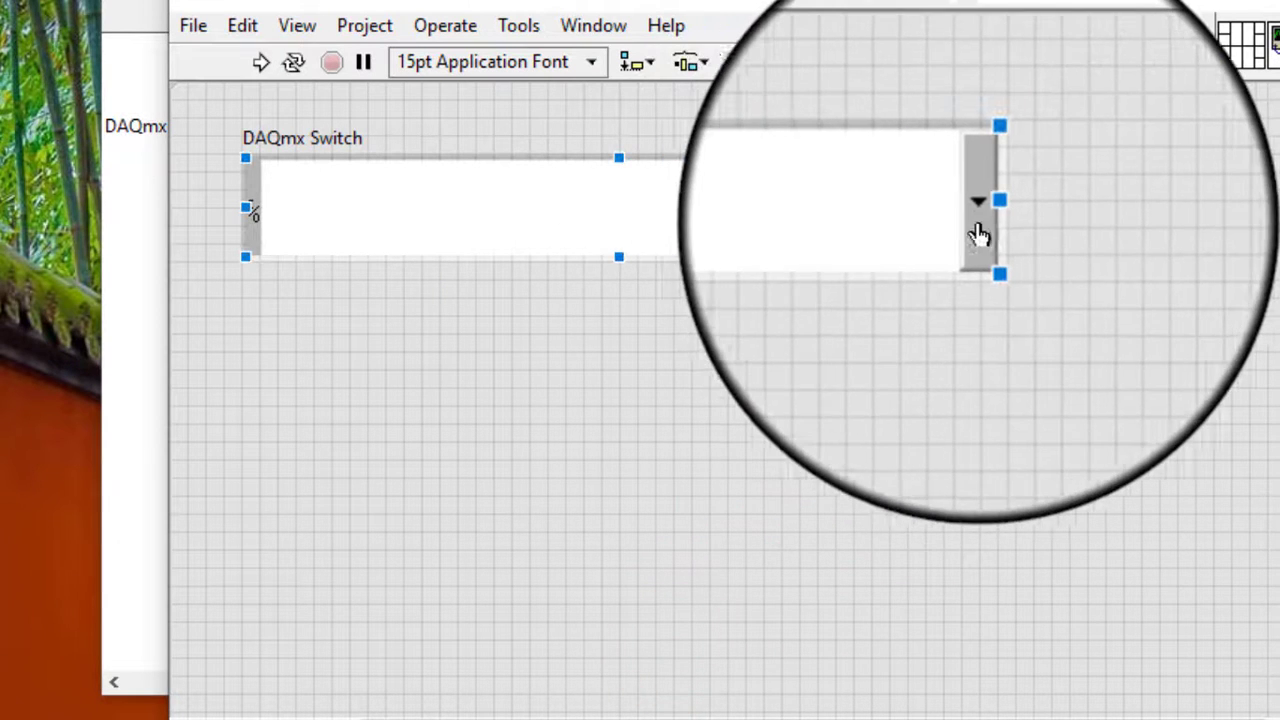
click(990, 235)
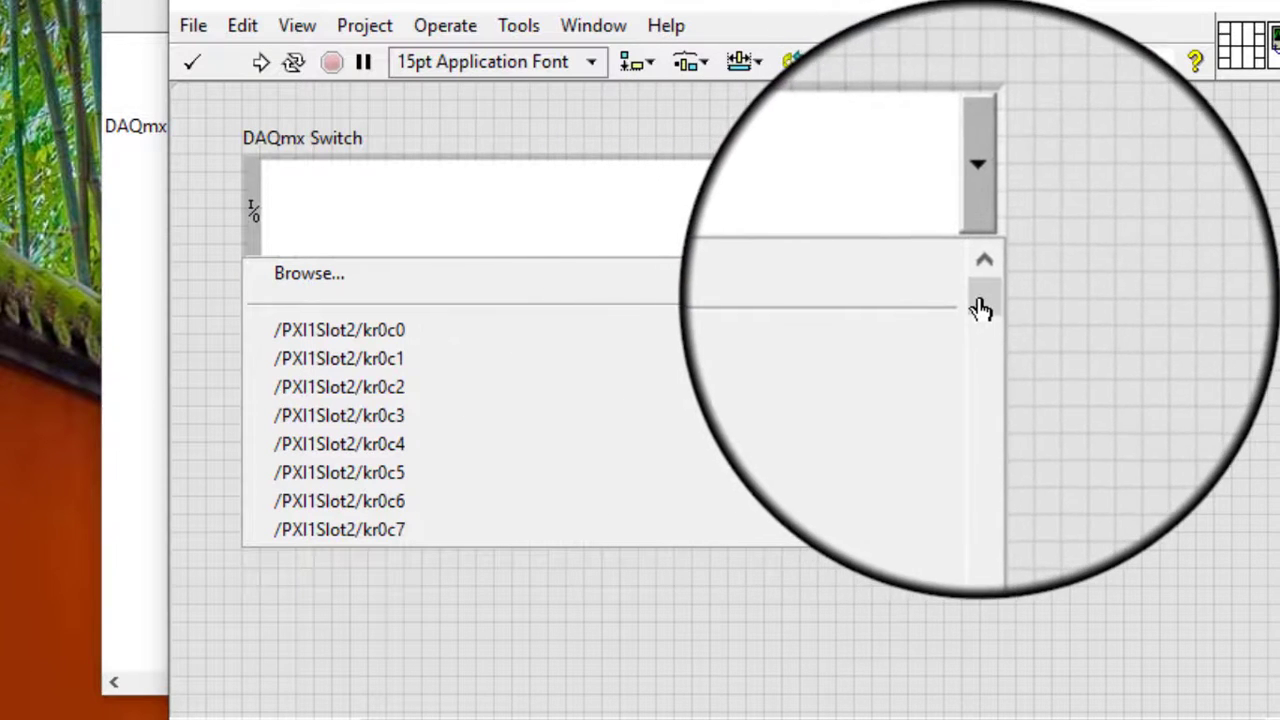
Step: Look through the relay names to the end and allow multiple names for switch relays in the DAQmx Switch control's name filter
click(980, 306)
drag(980, 306, 966, 543)
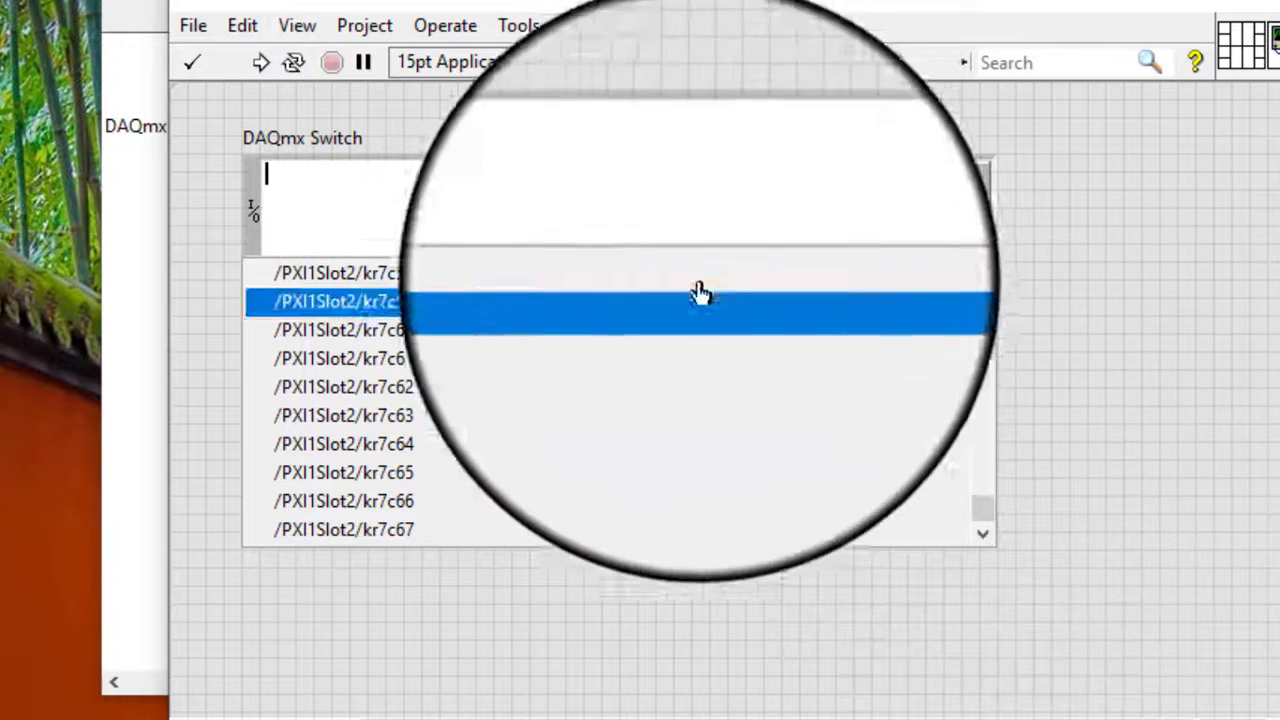
right_click(647, 221)
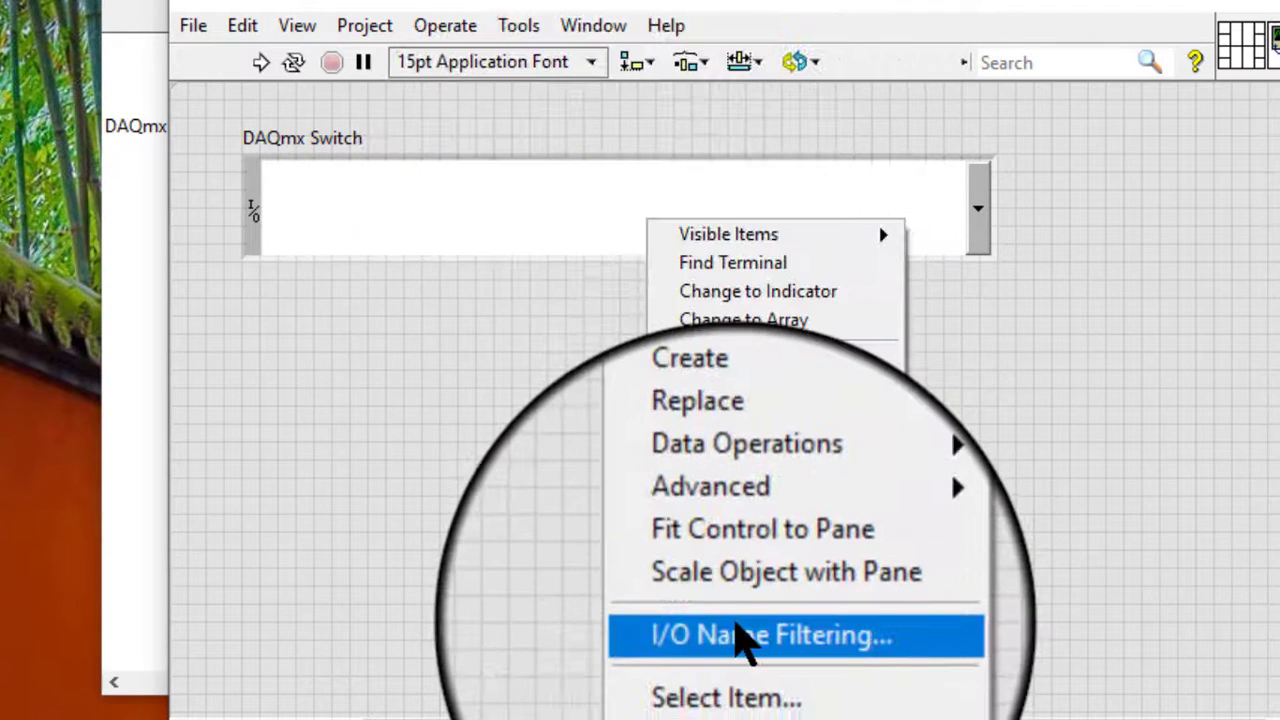
click(735, 625)
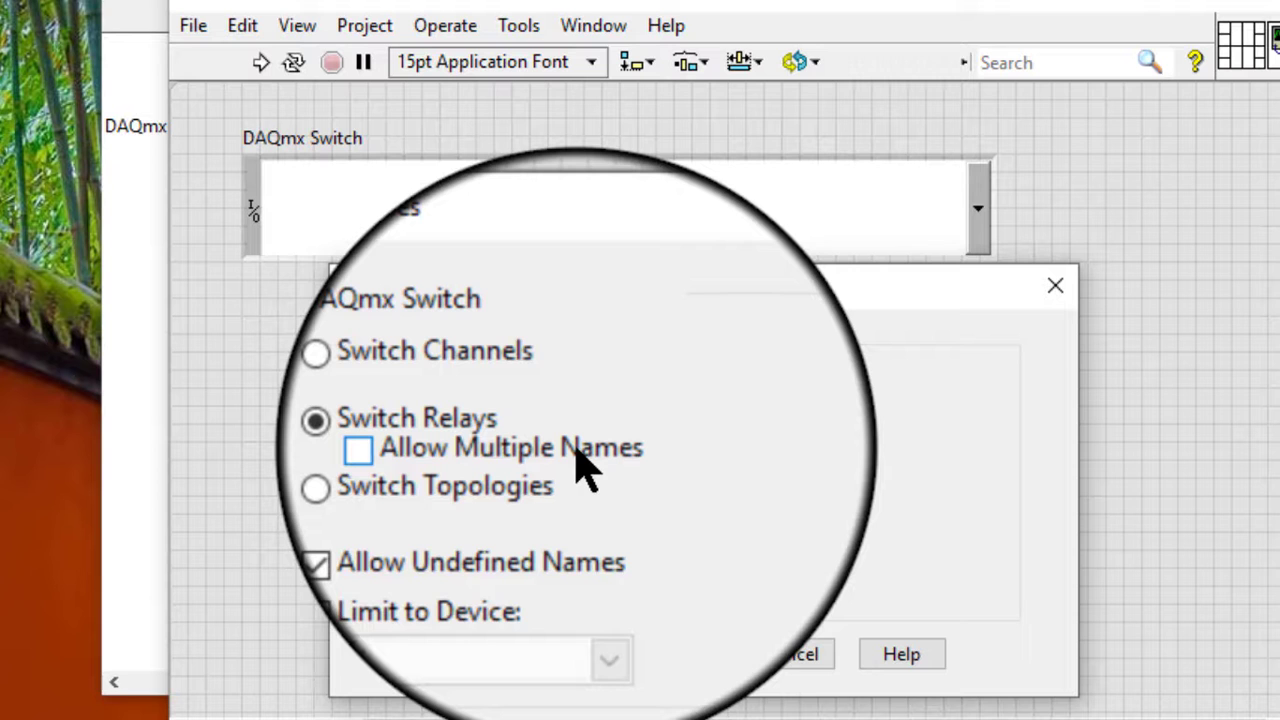
click(576, 452)
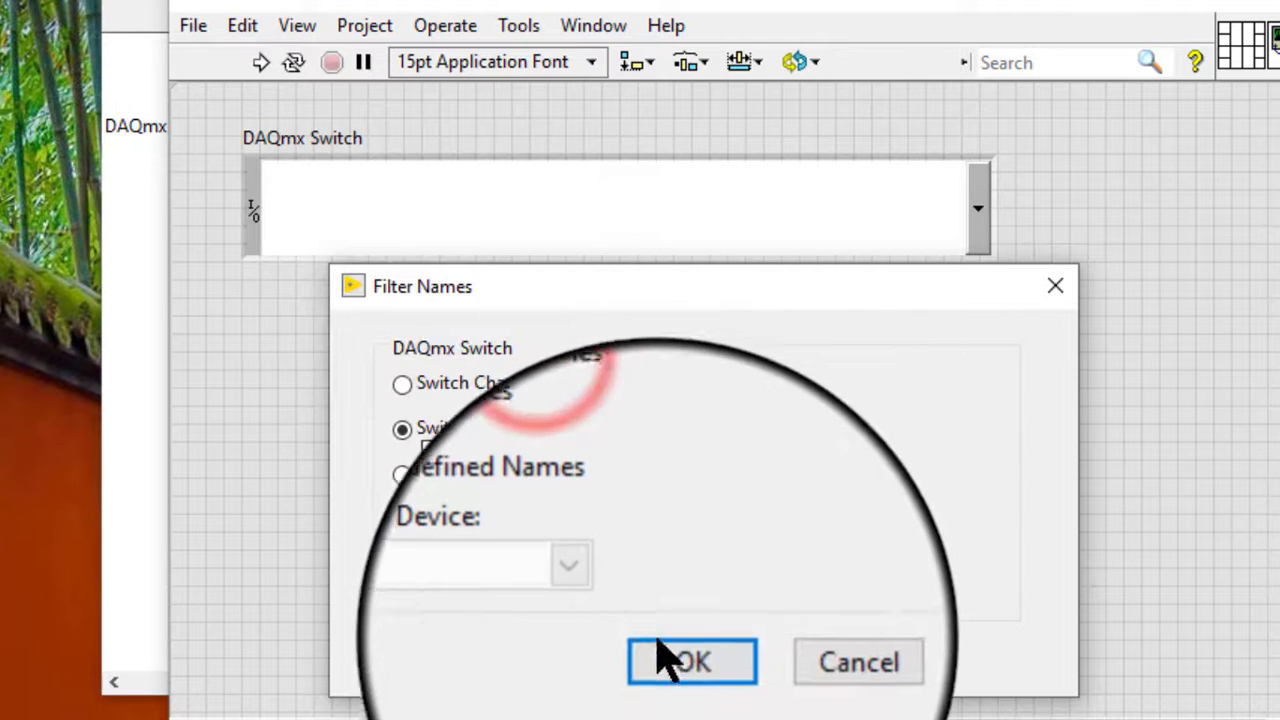
click(665, 655)
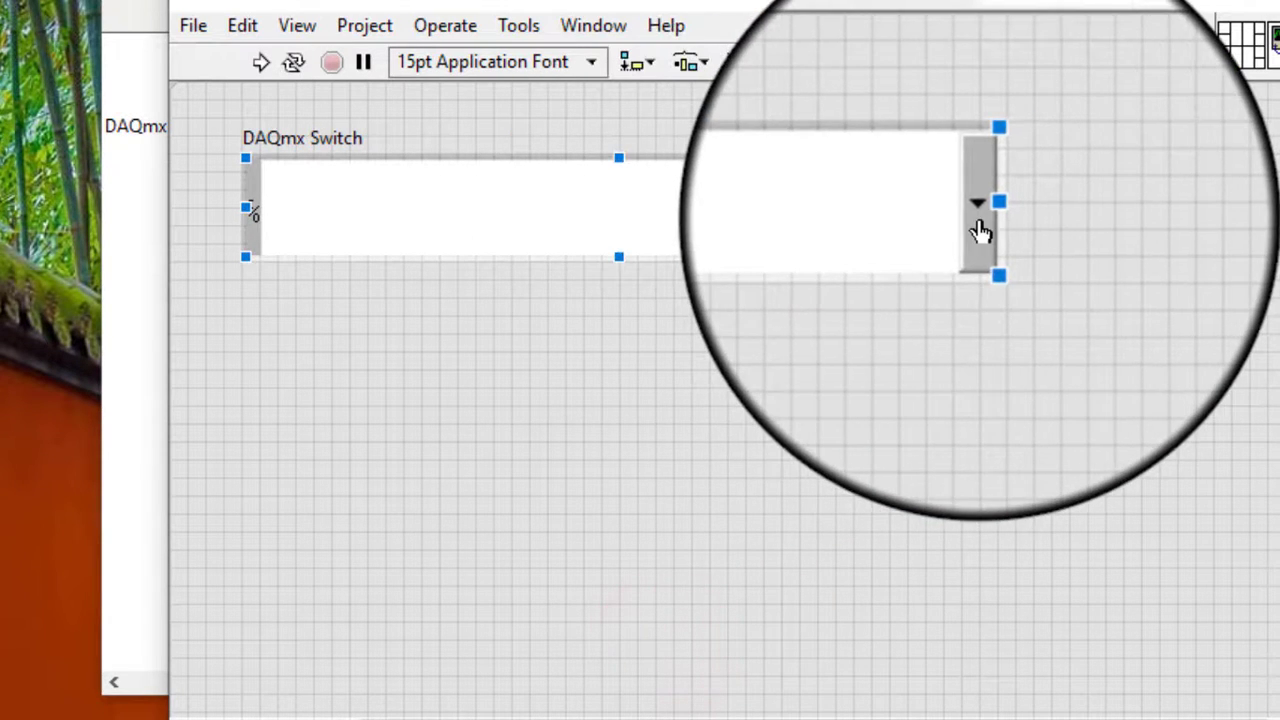
Step: Browse the relays of PXI1Slot2 and enter the range kr0c9 to kr0c12 in the DAQmx Switch control
click(978, 208)
click(391, 283)
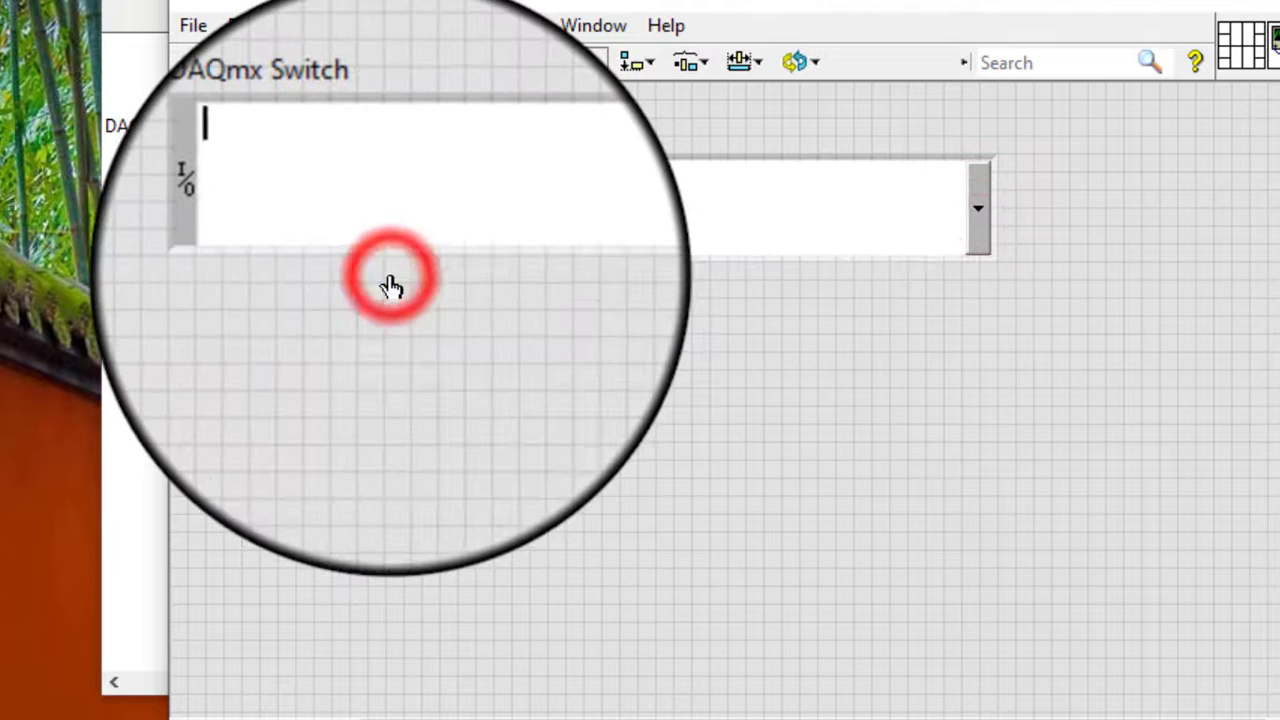
click(580, 342)
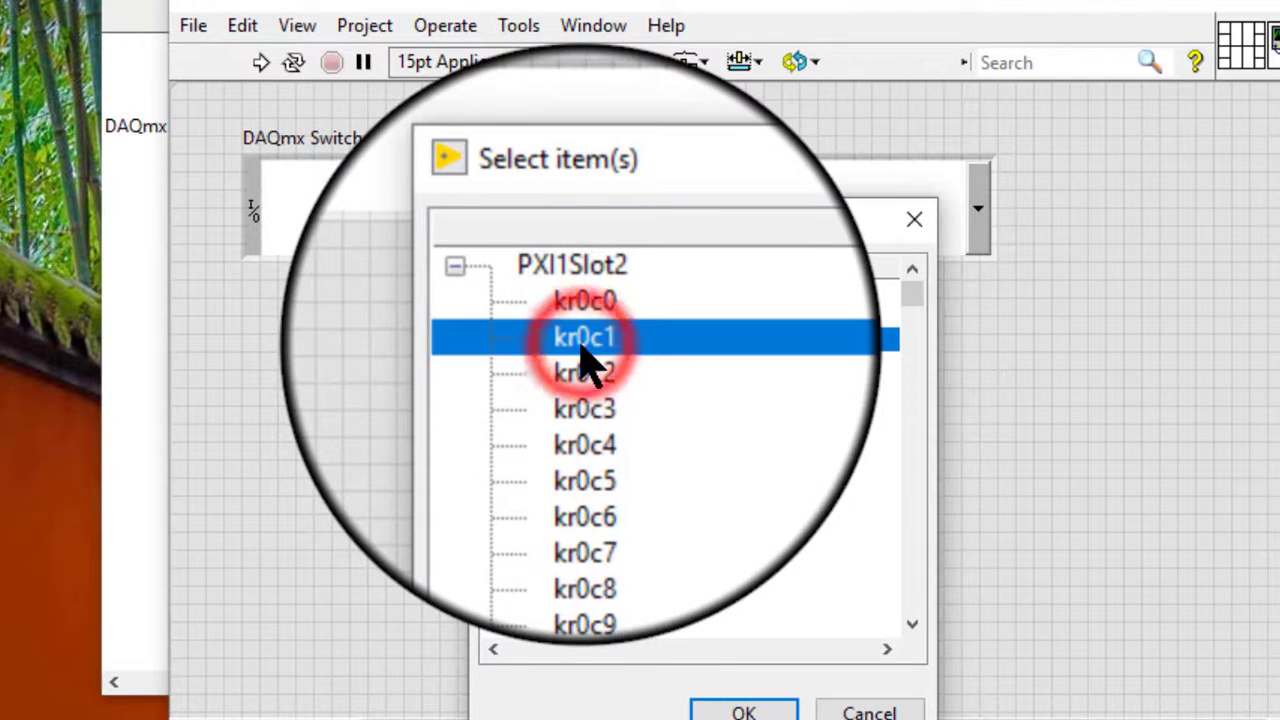
ctrl+click(582, 407)
ctrl+click(582, 551)
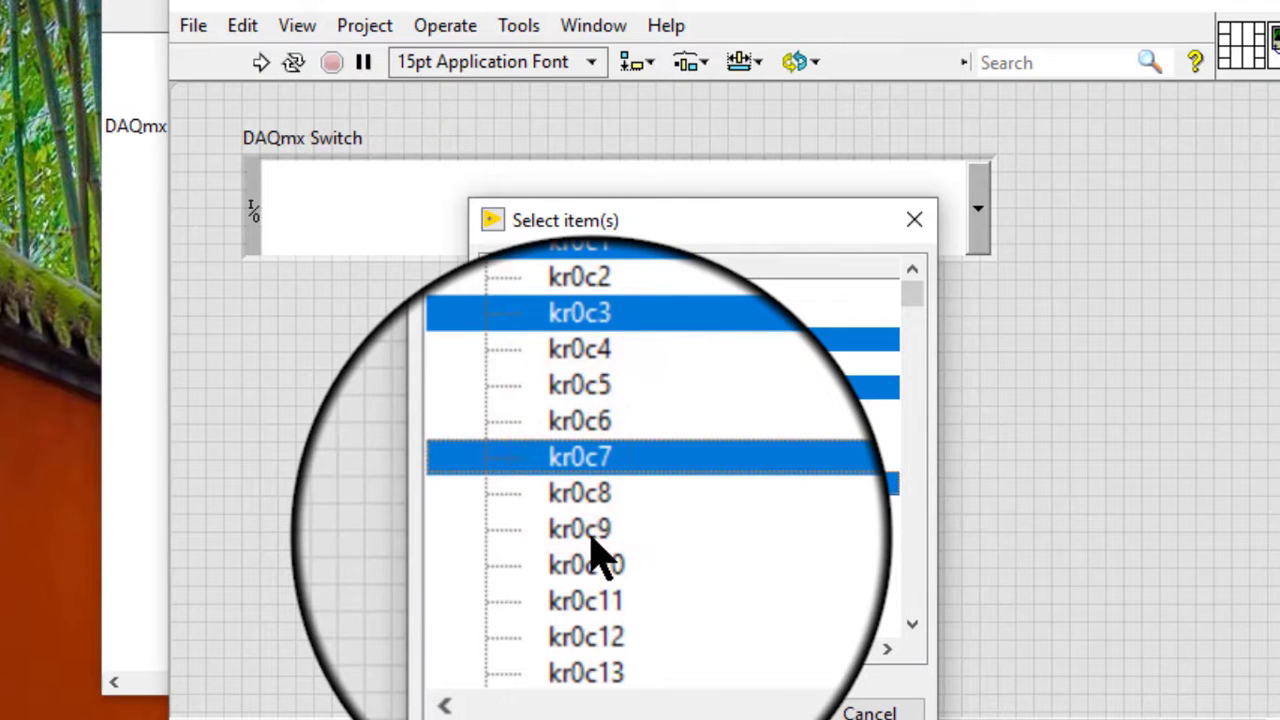
ctrl+click(594, 546)
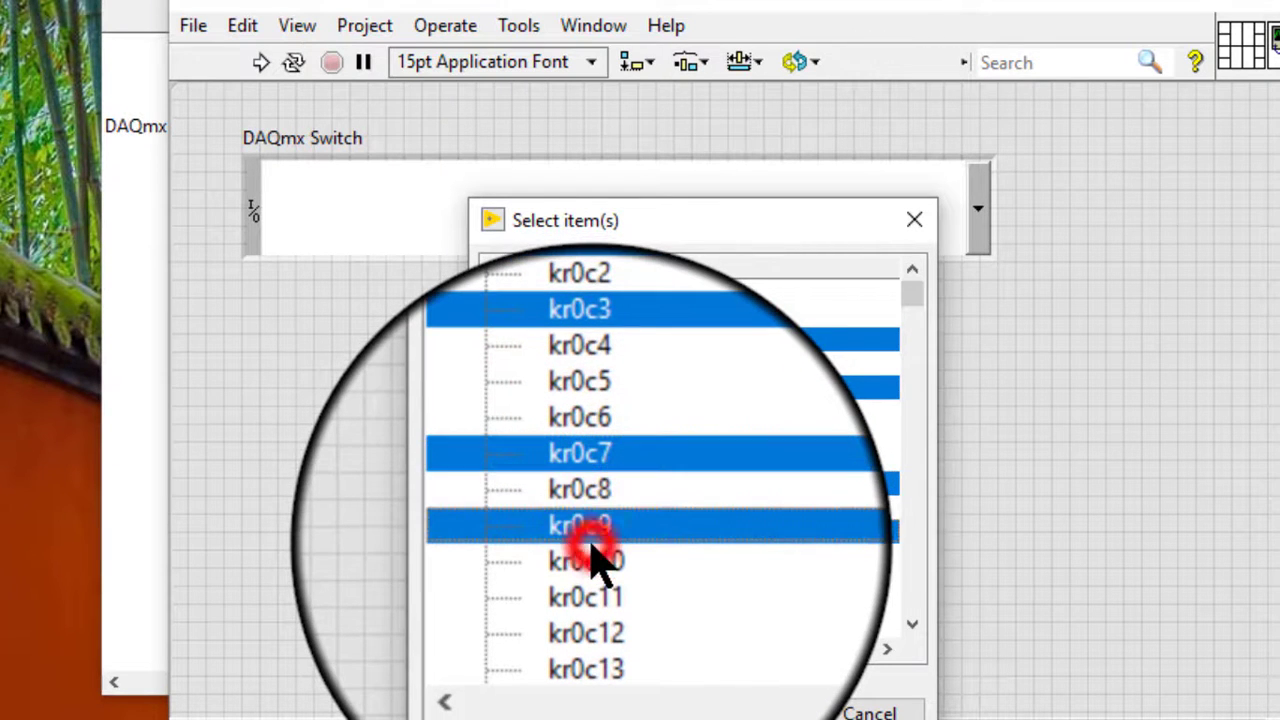
shift+click(590, 610)
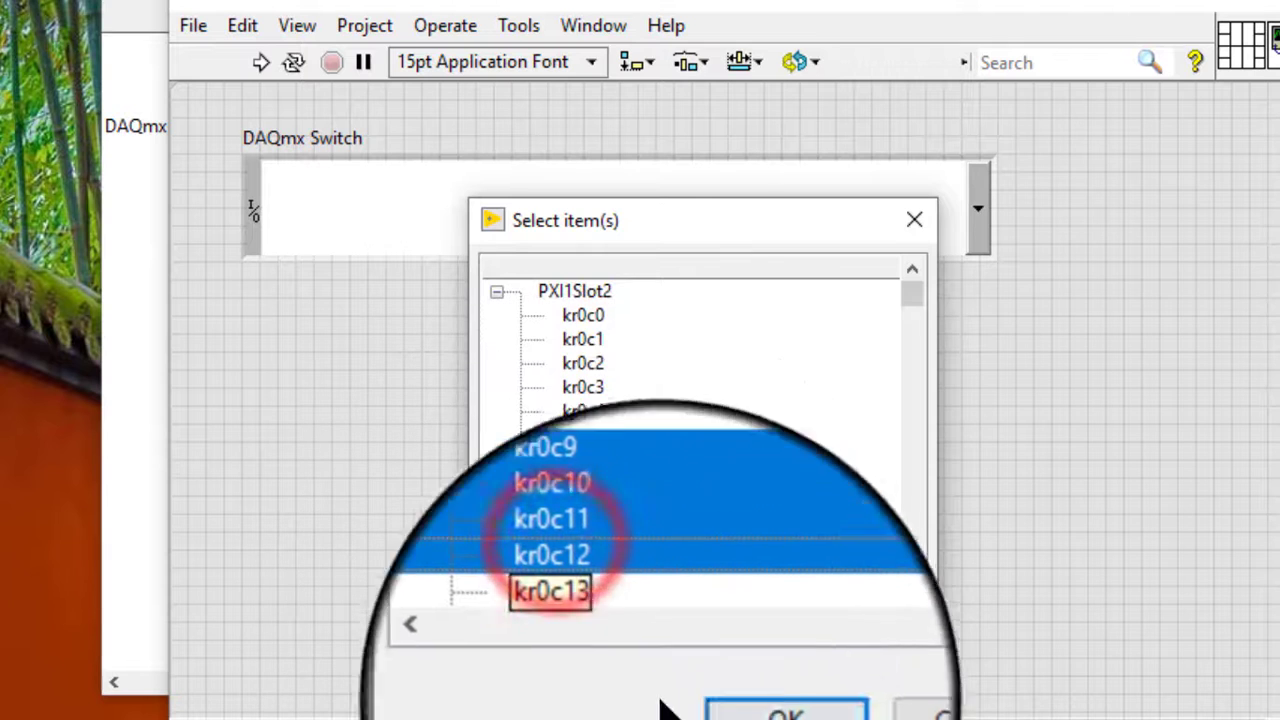
click(750, 708)
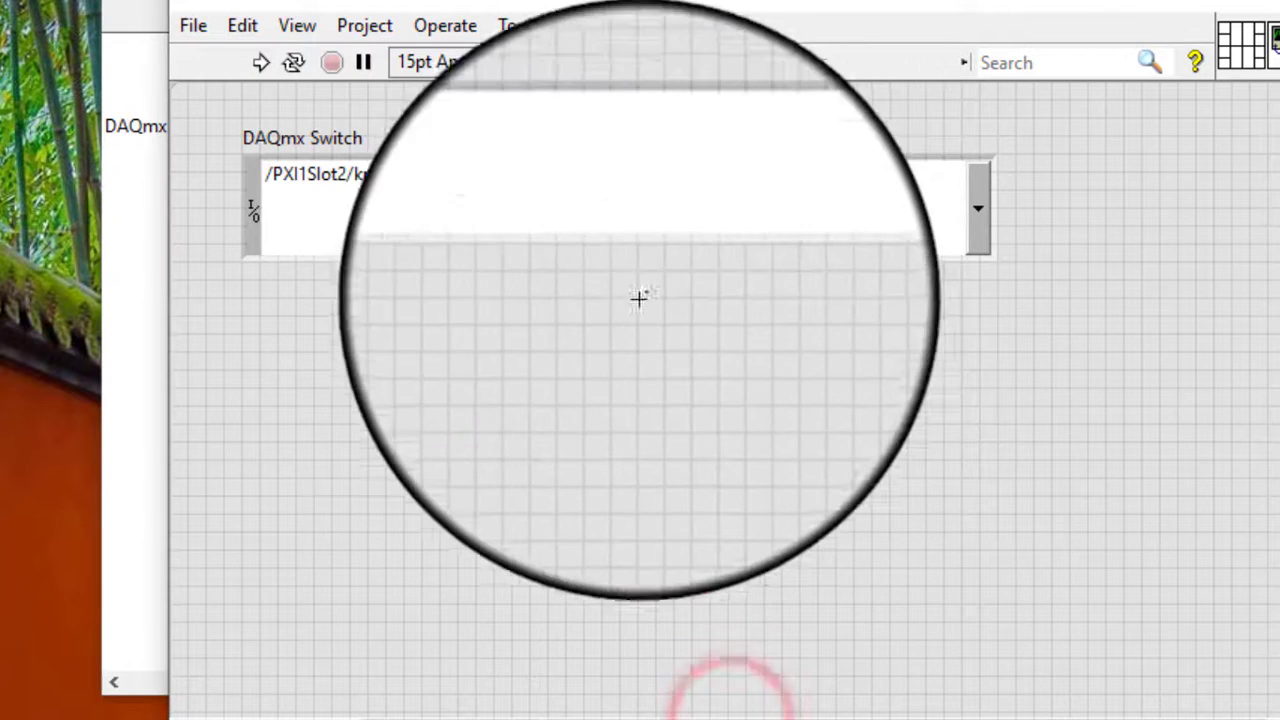
Step: Filter the DAQmx Switch control's names to Switch Topologies and select the 2536/1-Wire 8x68 Matrix topology
right_click(568, 204)
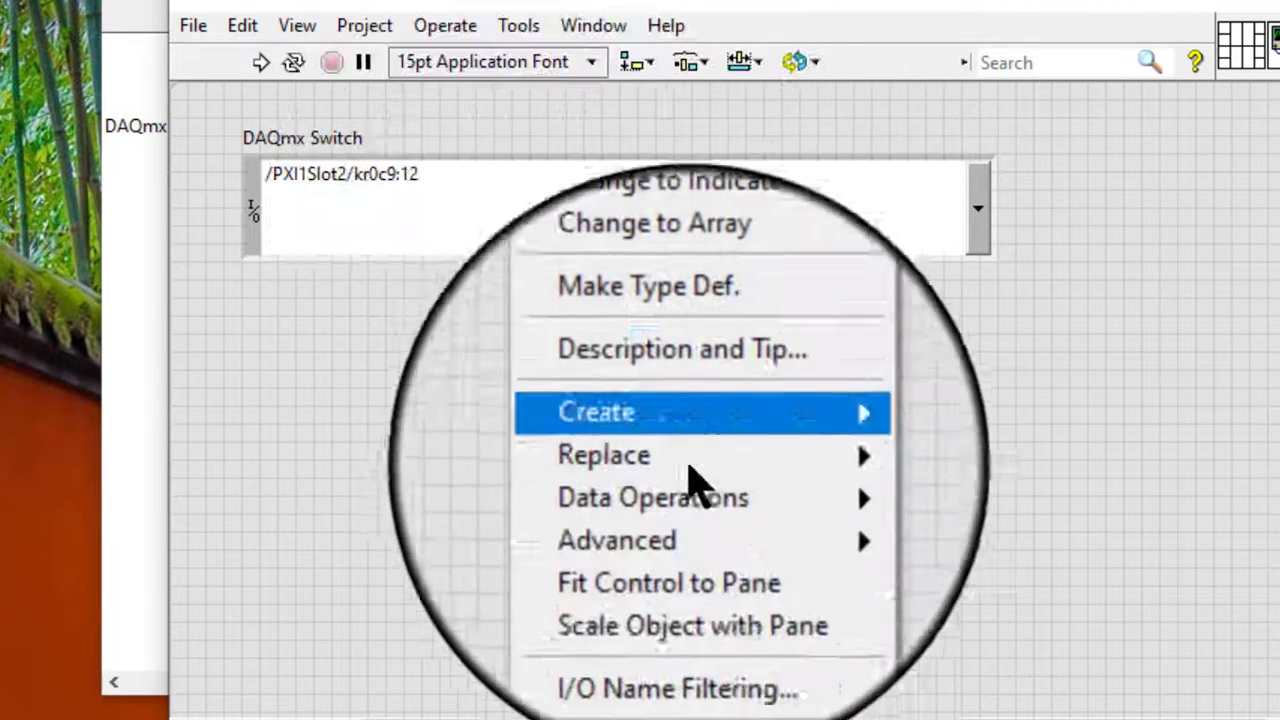
click(714, 606)
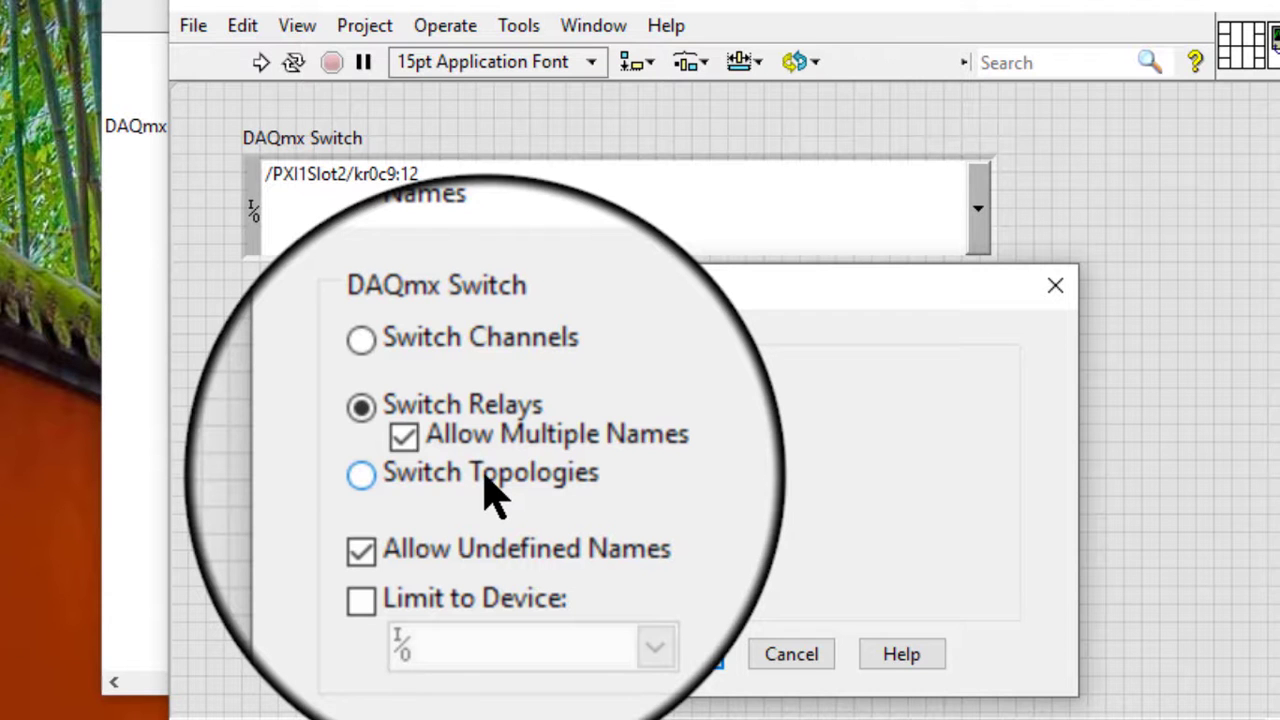
click(485, 477)
click(680, 654)
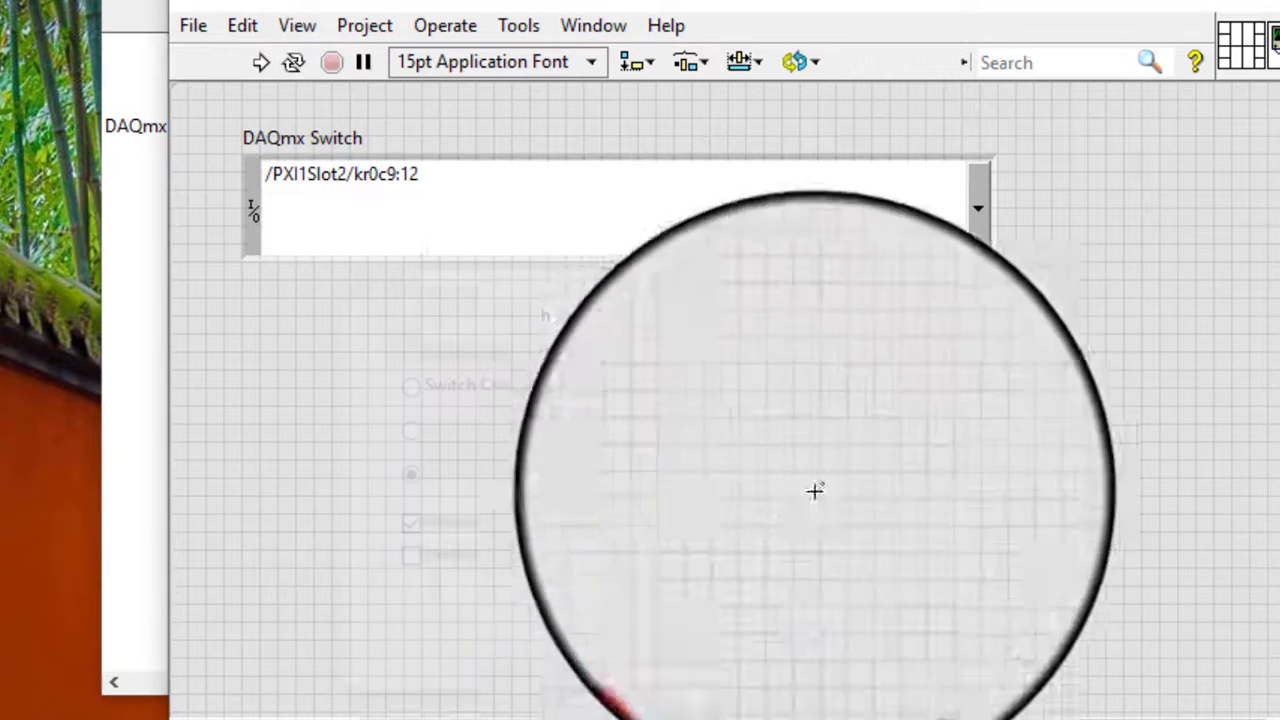
click(980, 232)
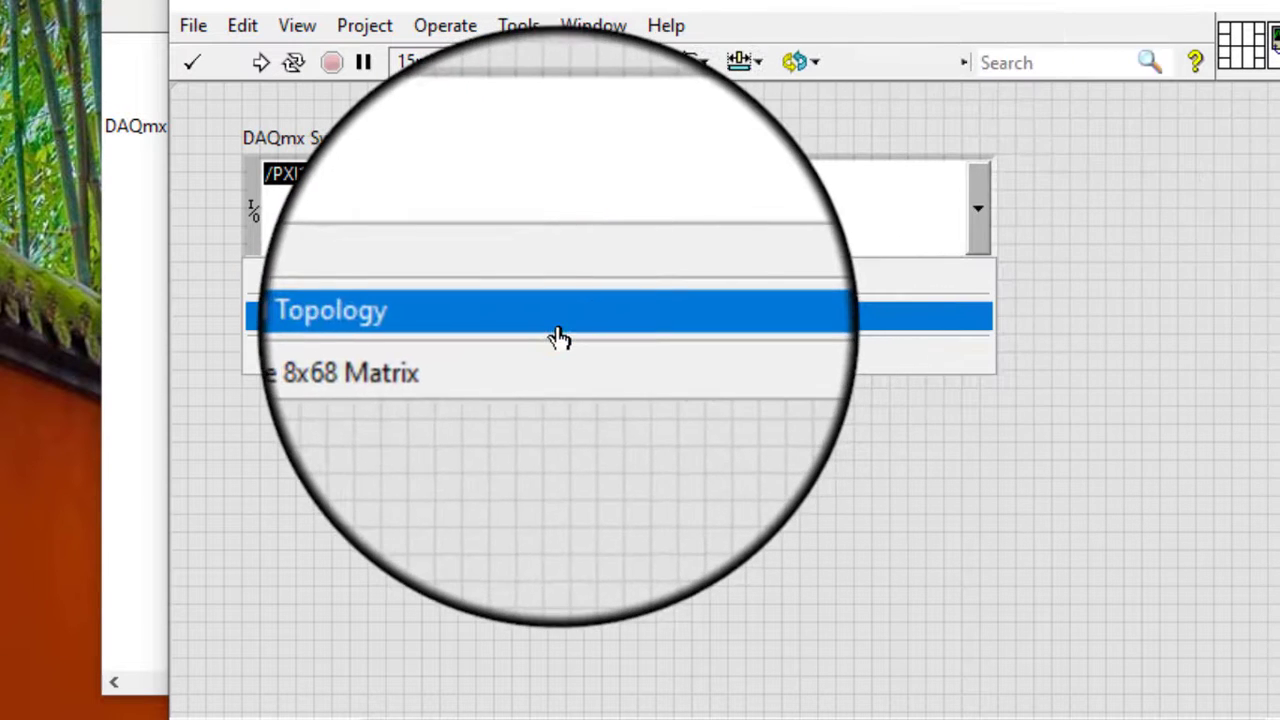
click(543, 365)
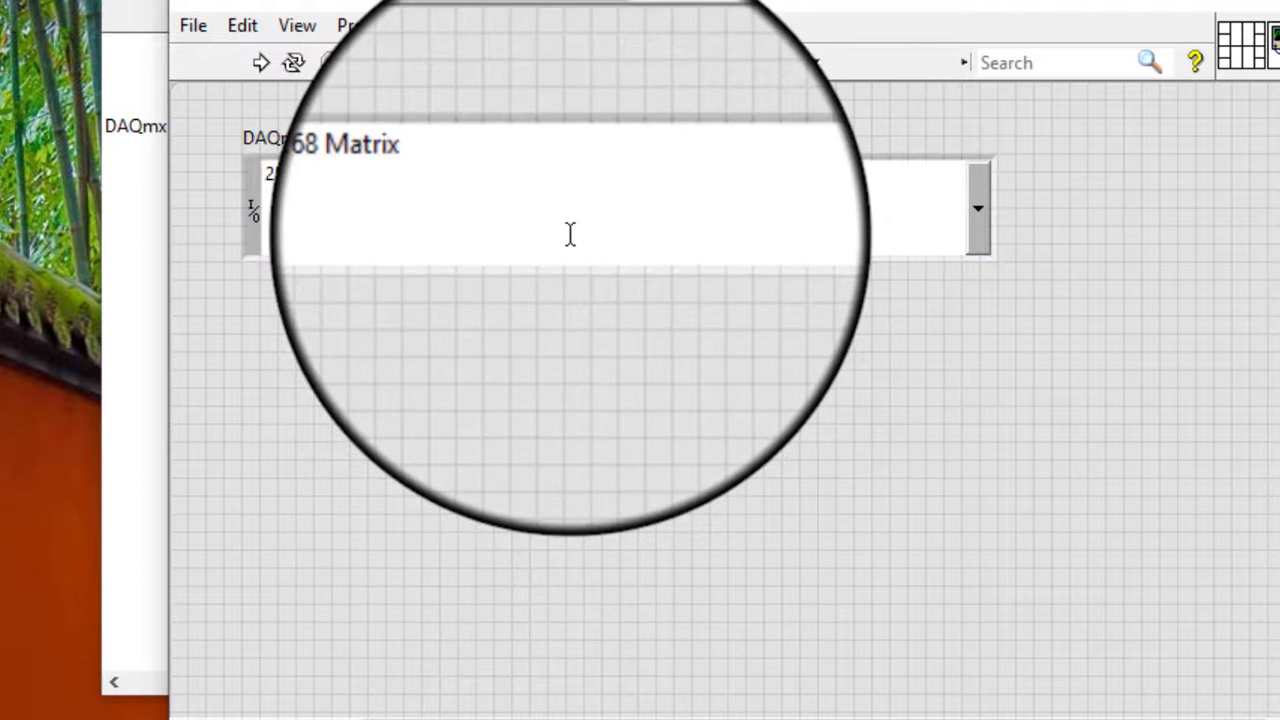
Step: Keep Allow Undefined Names enabled in the control's name filter and replace the control's value with "Not installed device name"
right_click(570, 233)
click(697, 640)
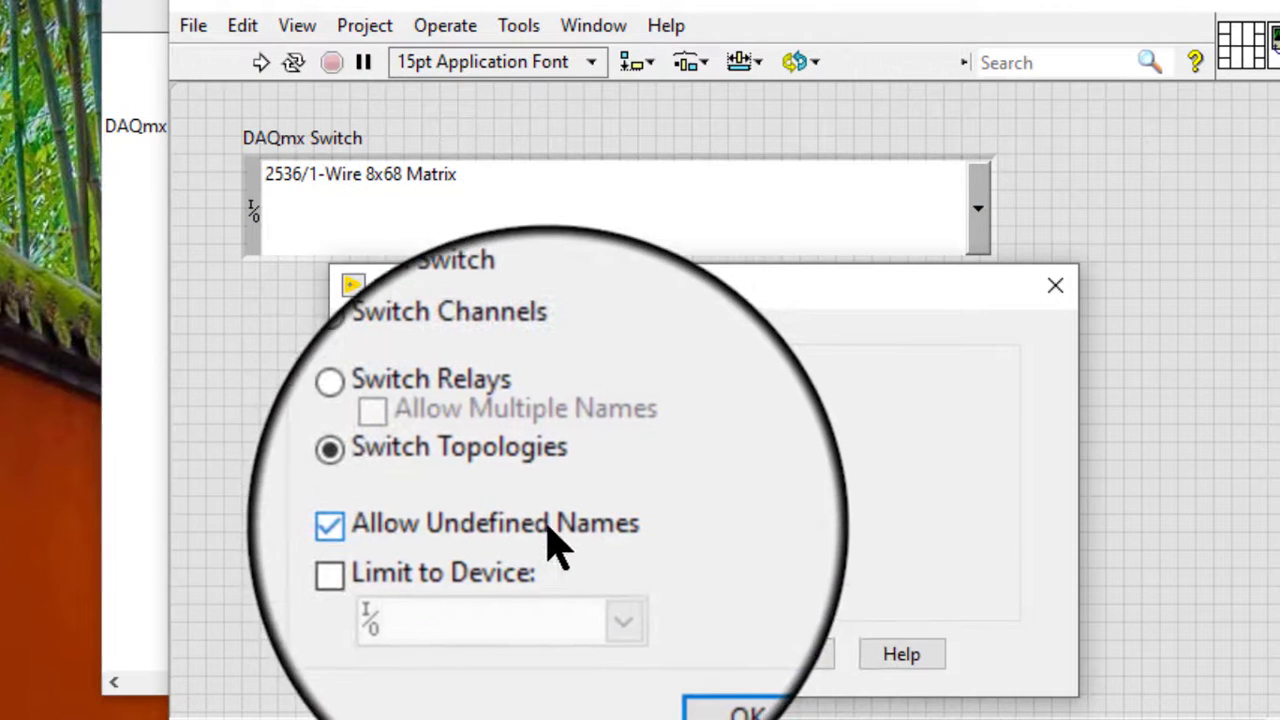
click(702, 545)
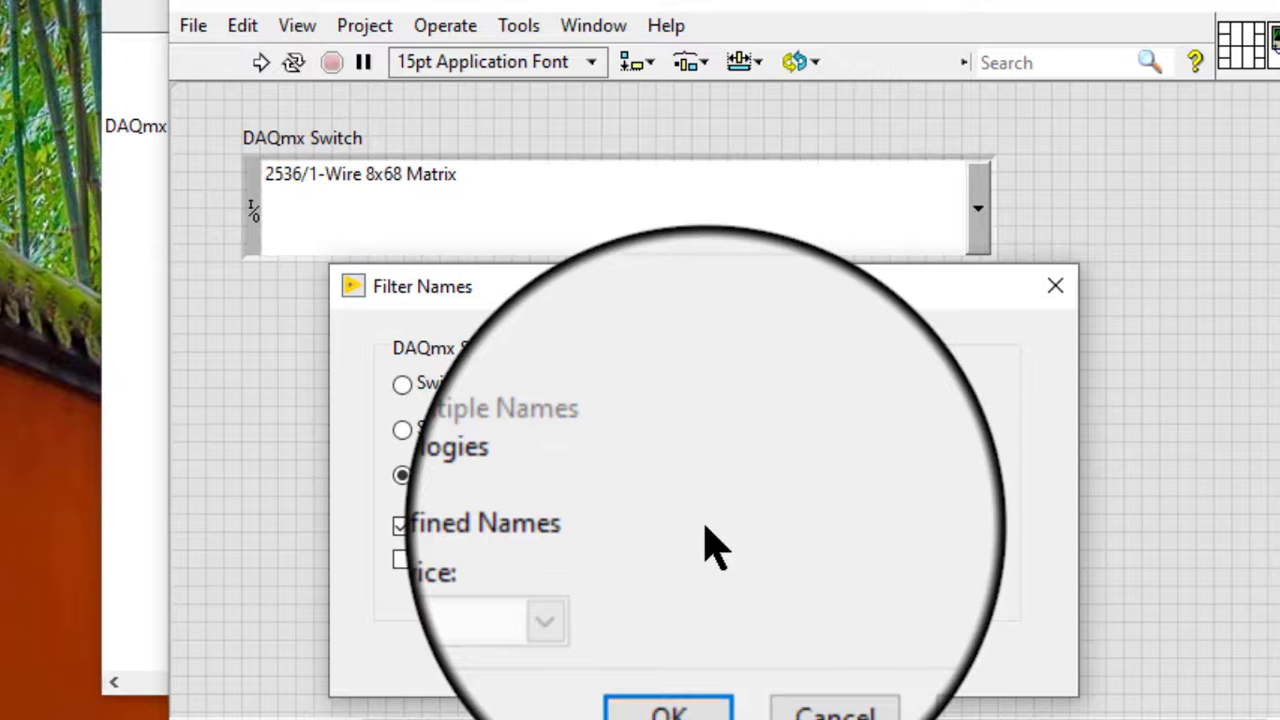
click(675, 652)
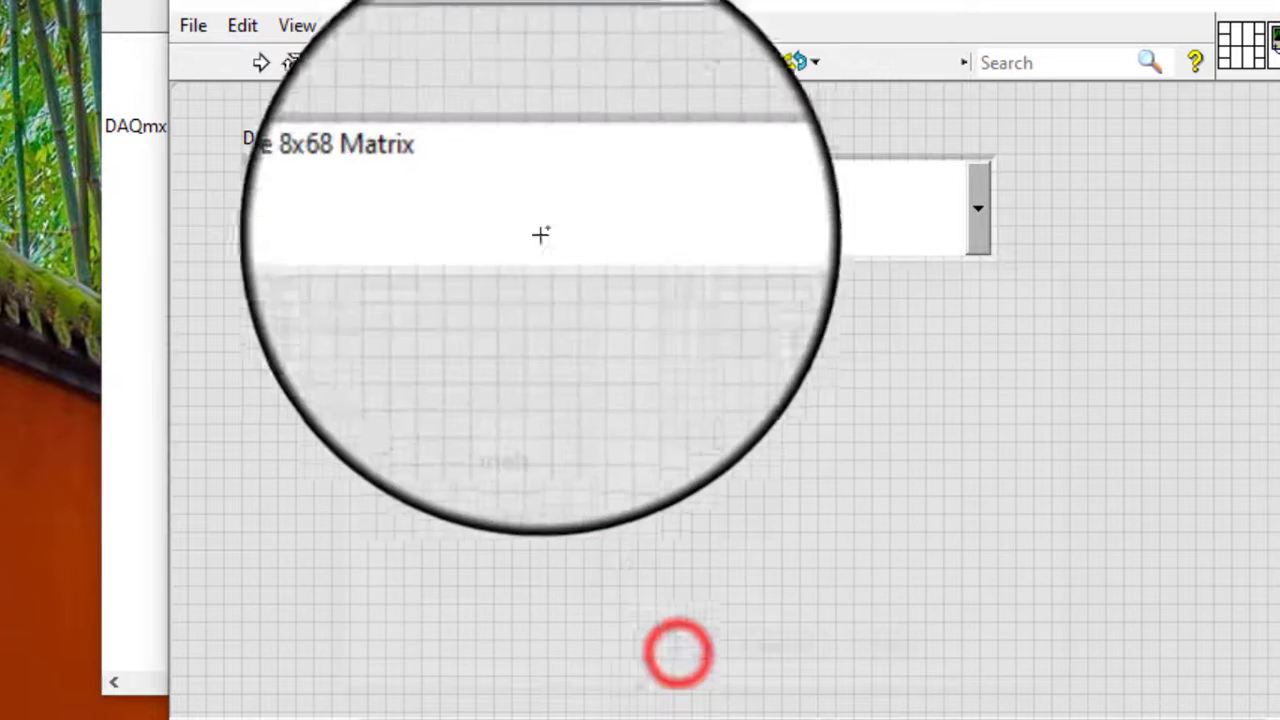
drag(508, 185, 246, 184)
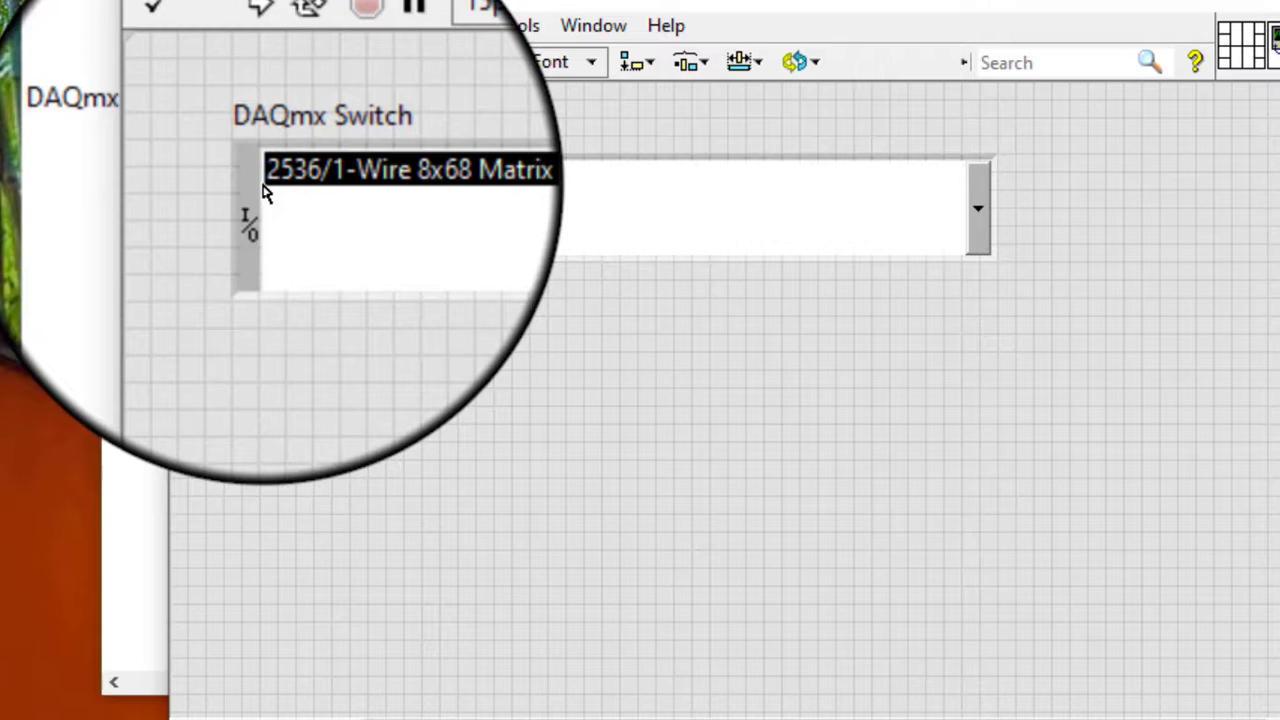
text(Not )
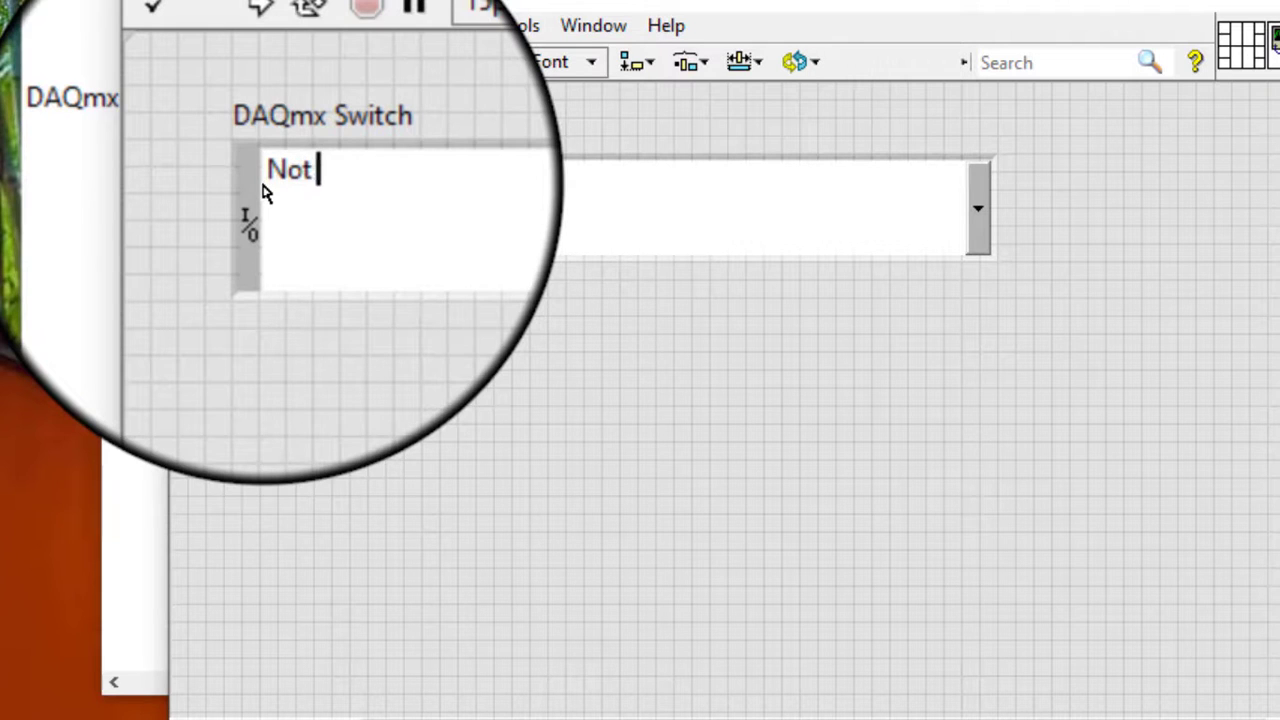
text(install)
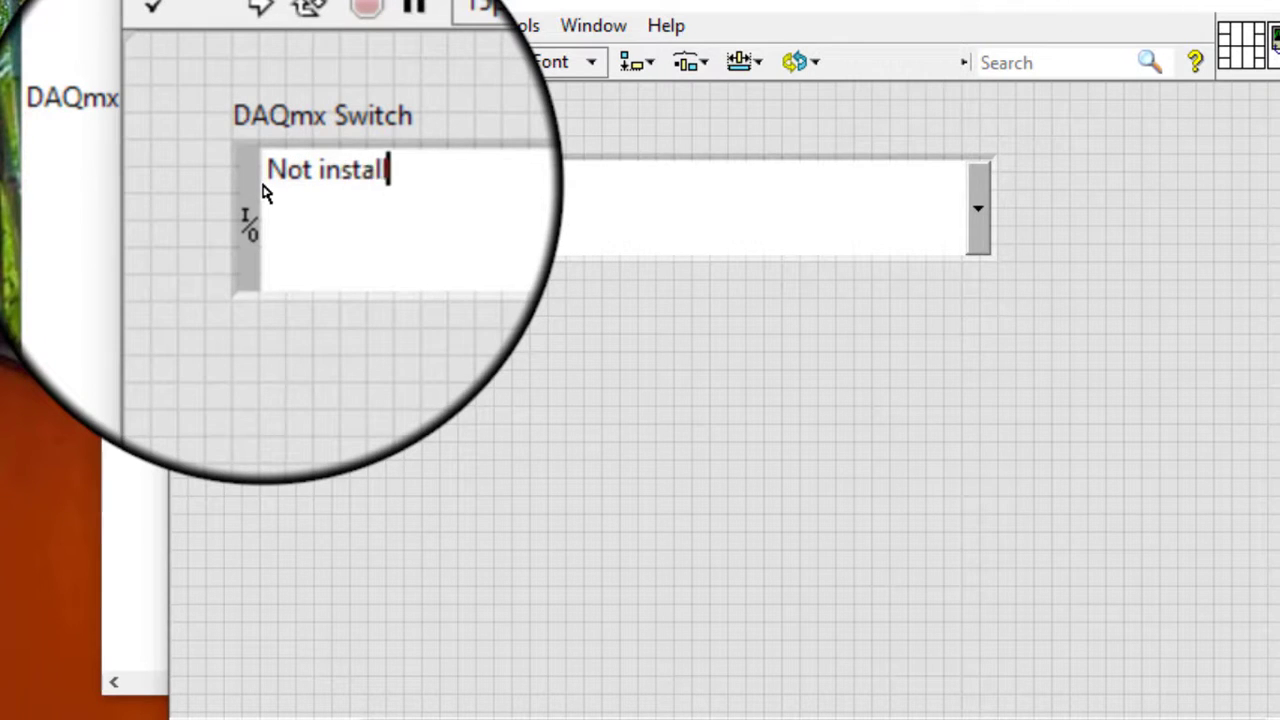
text(ed devic)
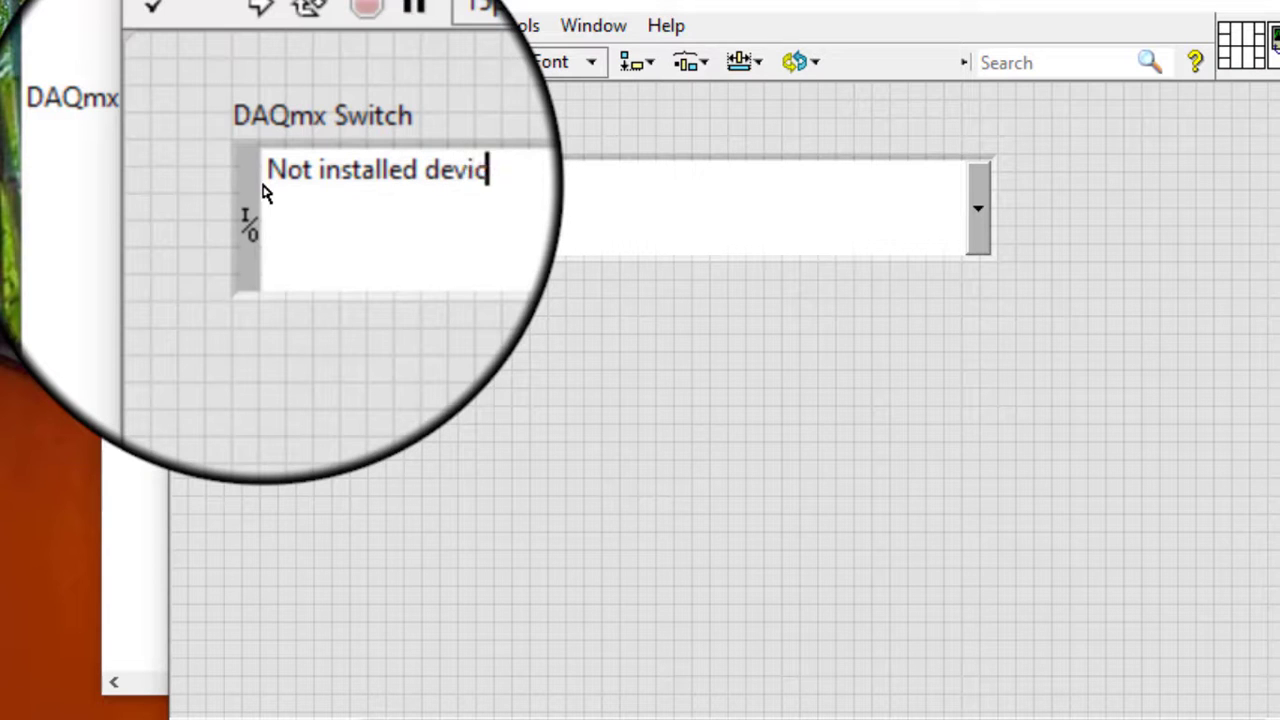
text(e nam)
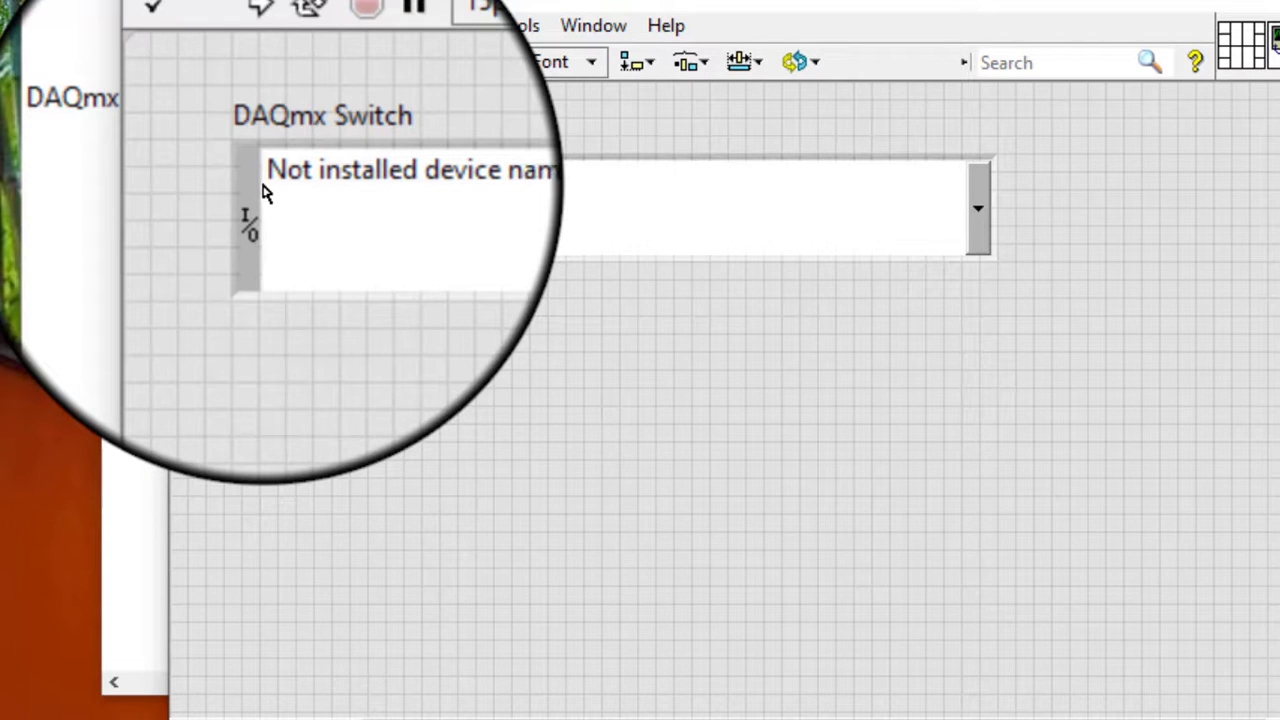
text(e)
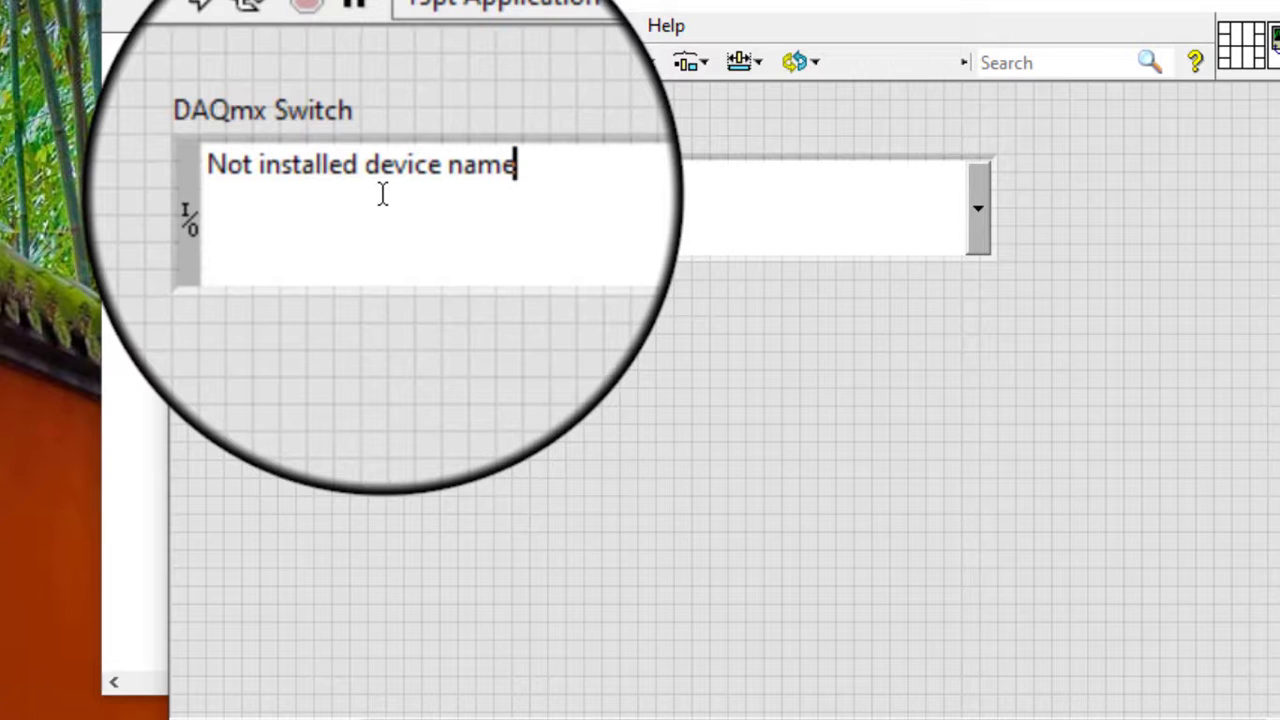
Step: Limit the DAQmx Switch control's name filter to the device PXI1Slot2 and check the topology list it offers
right_click(384, 194)
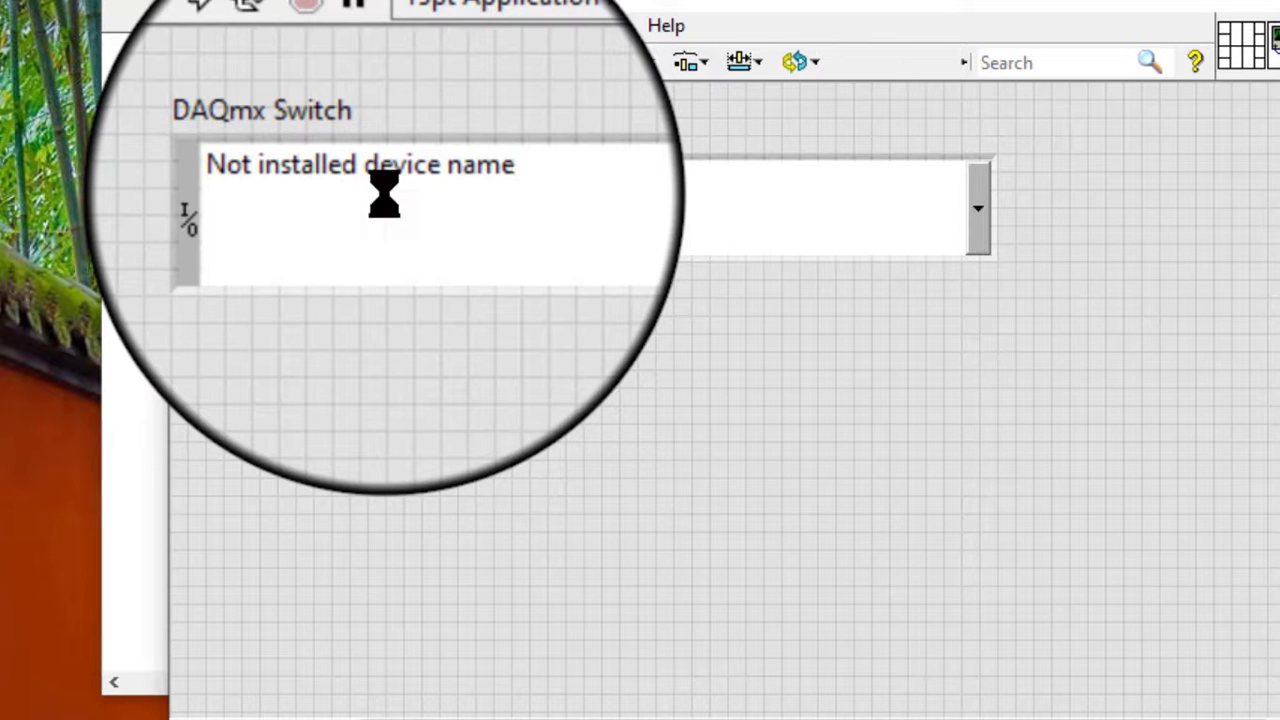
click(460, 606)
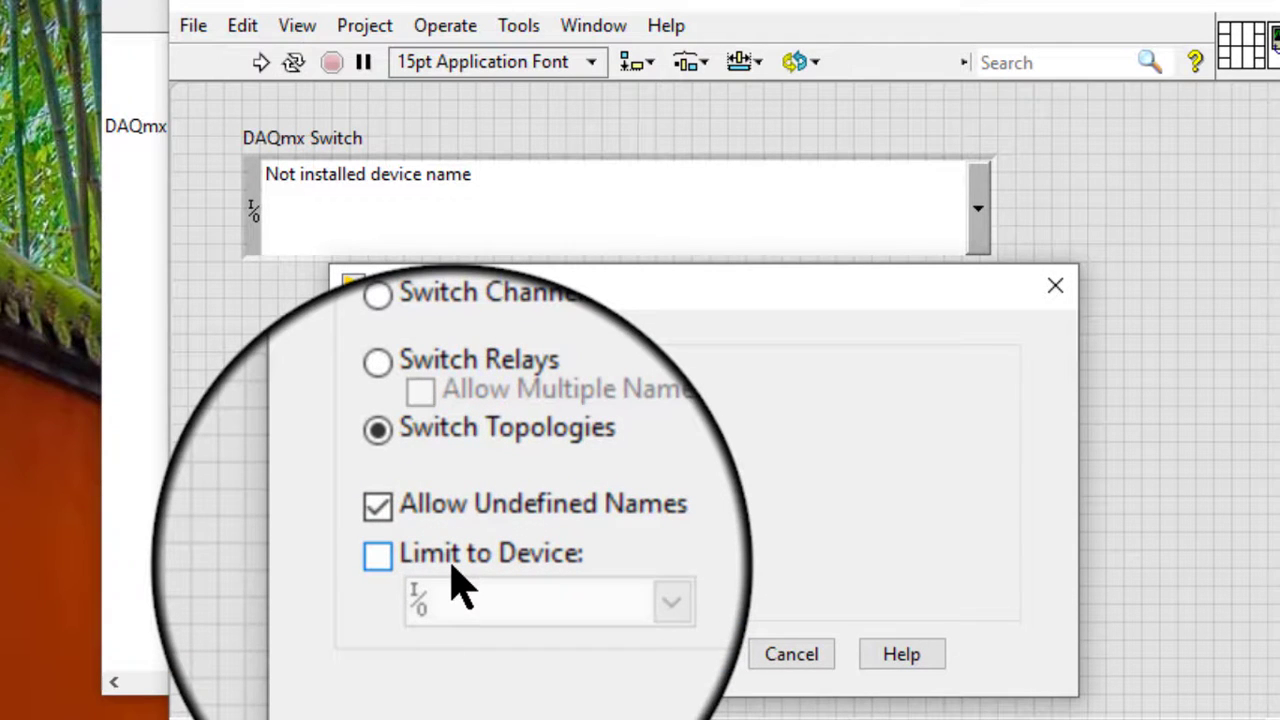
click(452, 568)
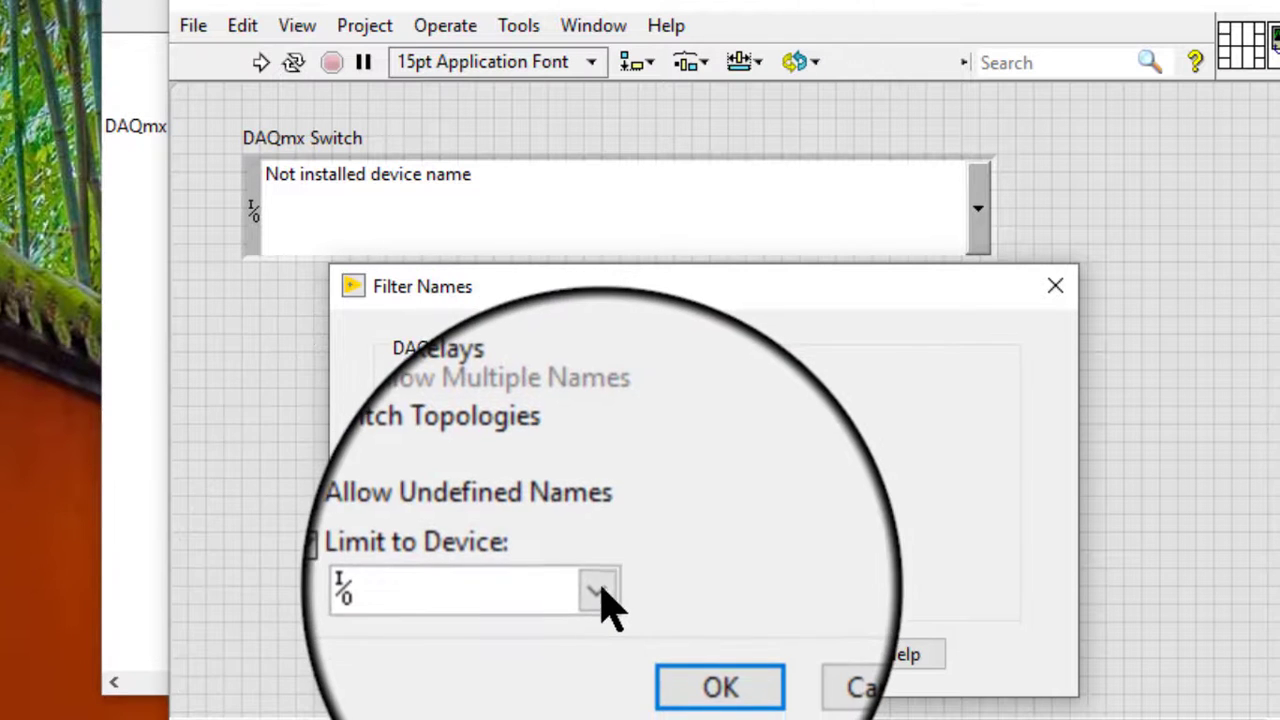
click(671, 603)
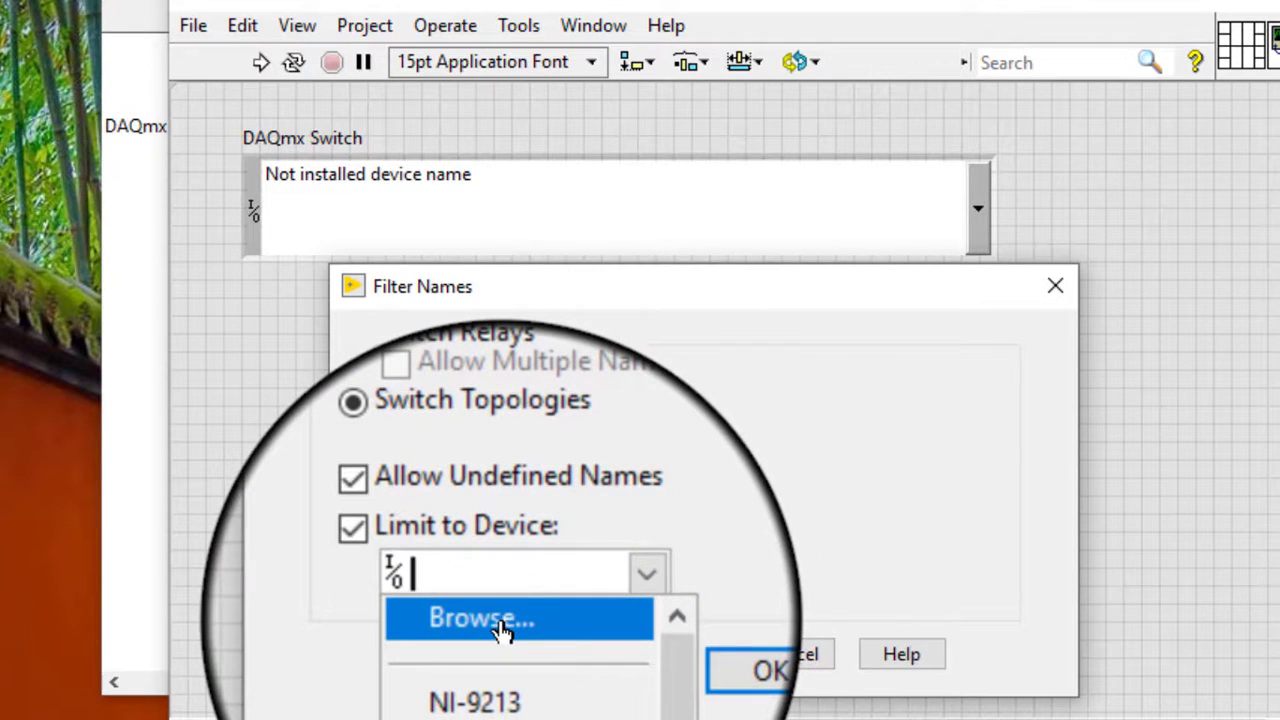
click(500, 622)
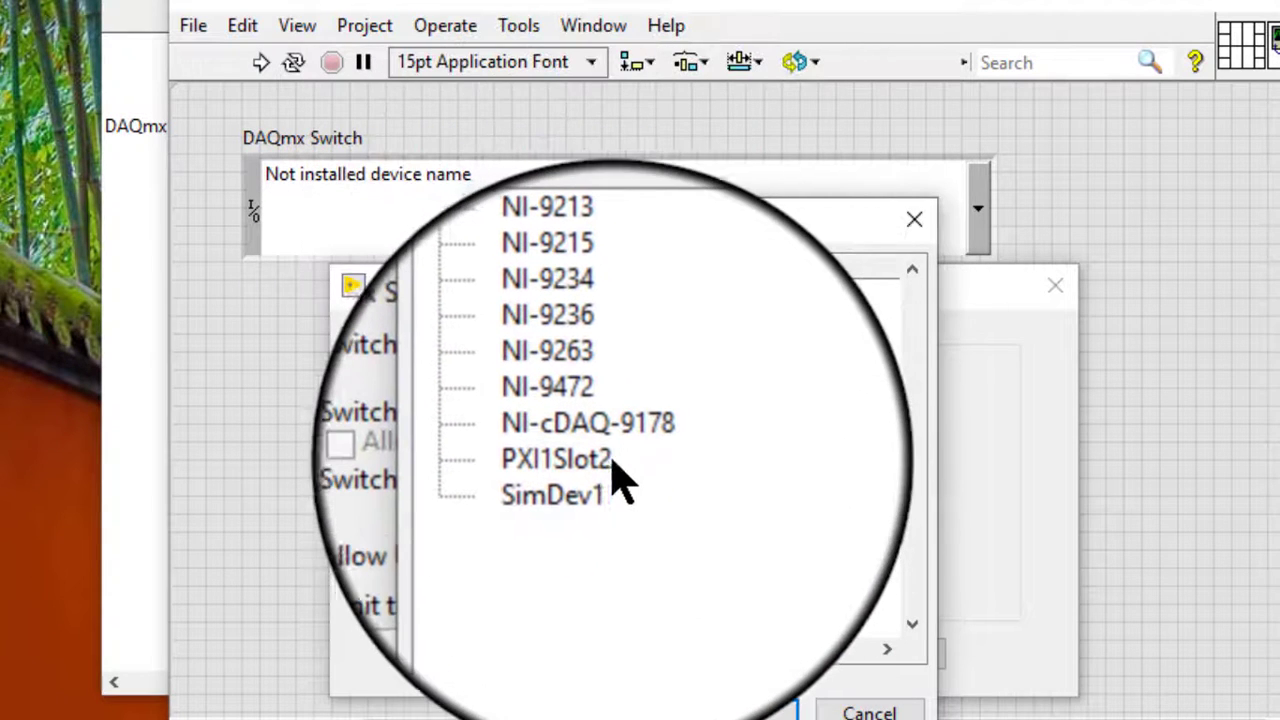
click(606, 470)
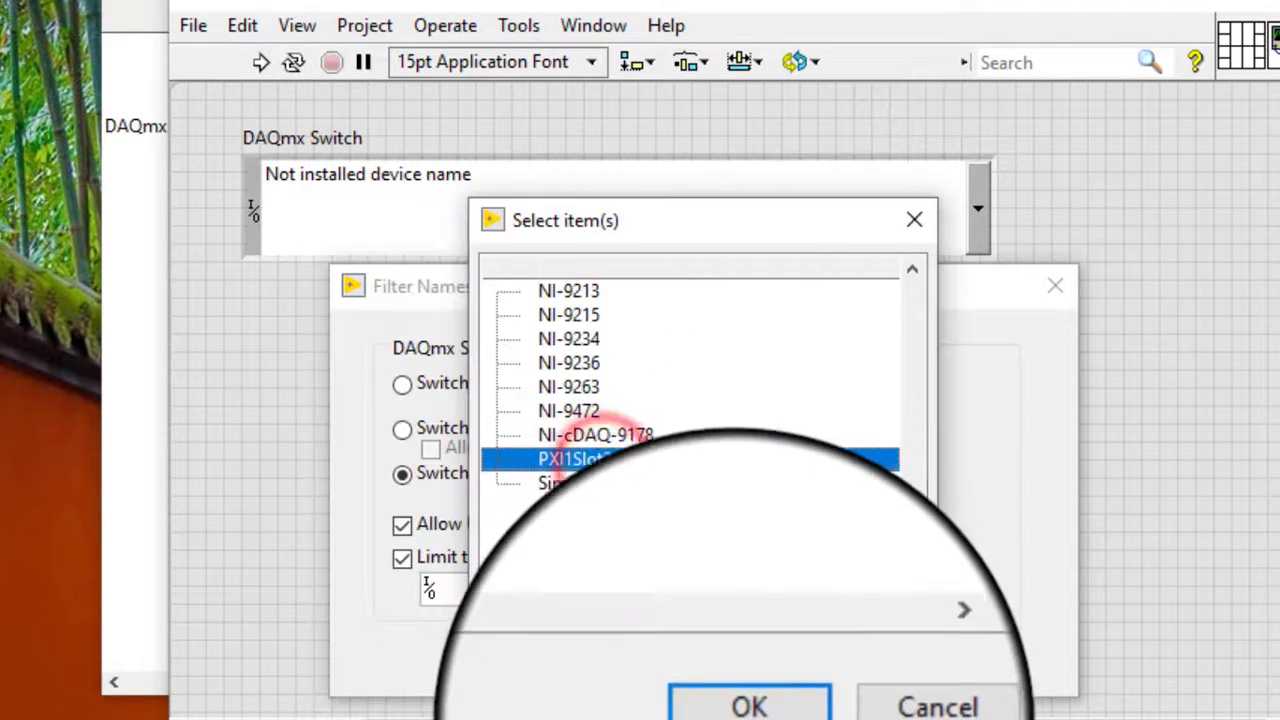
click(740, 708)
click(674, 666)
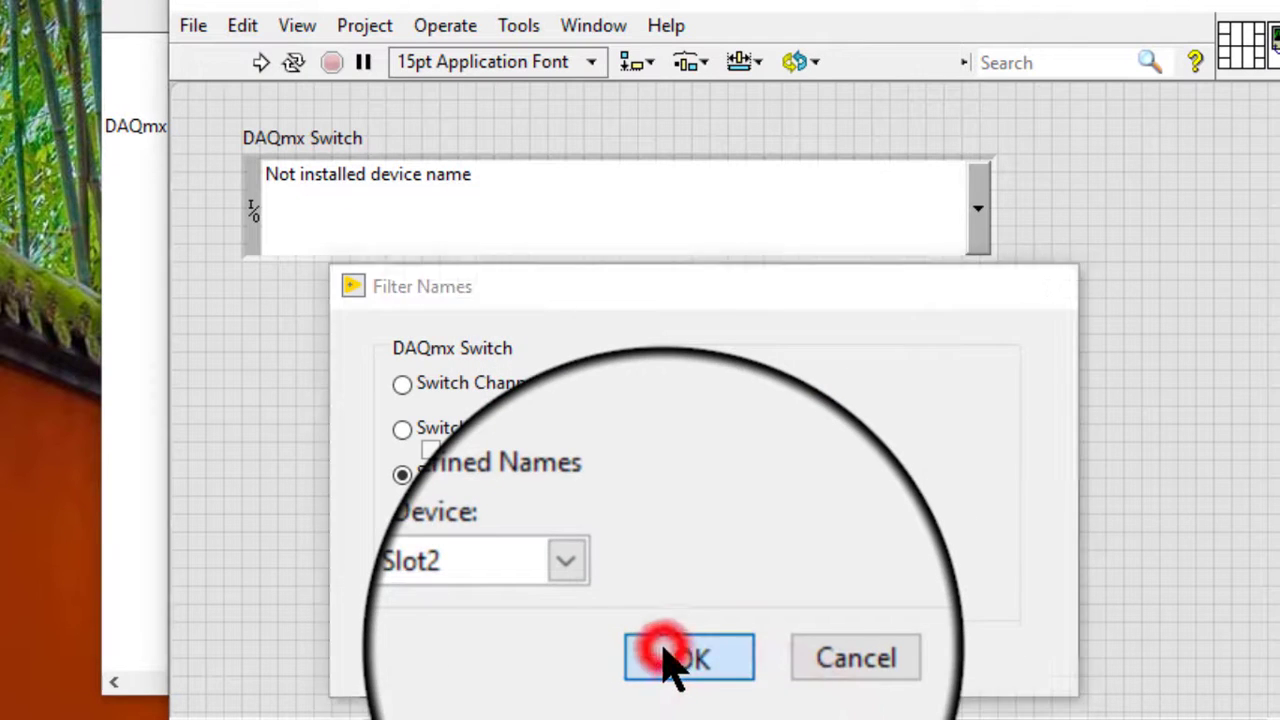
click(975, 209)
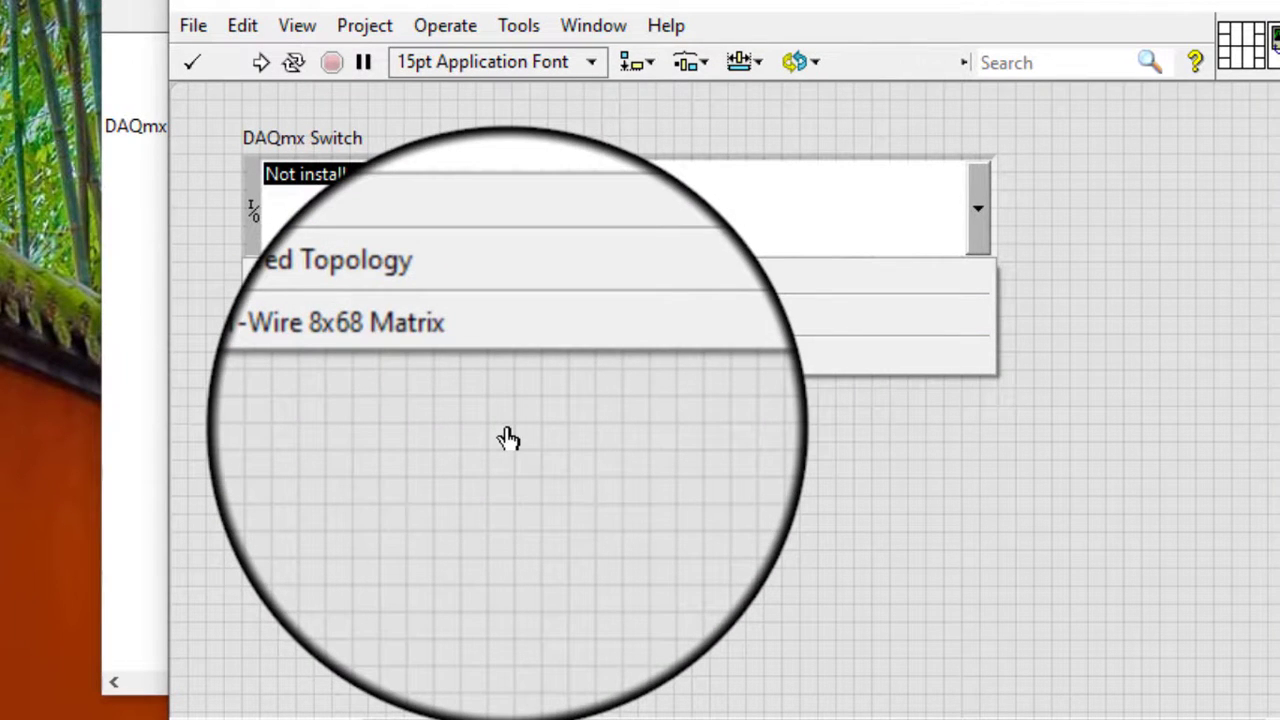
click(507, 432)
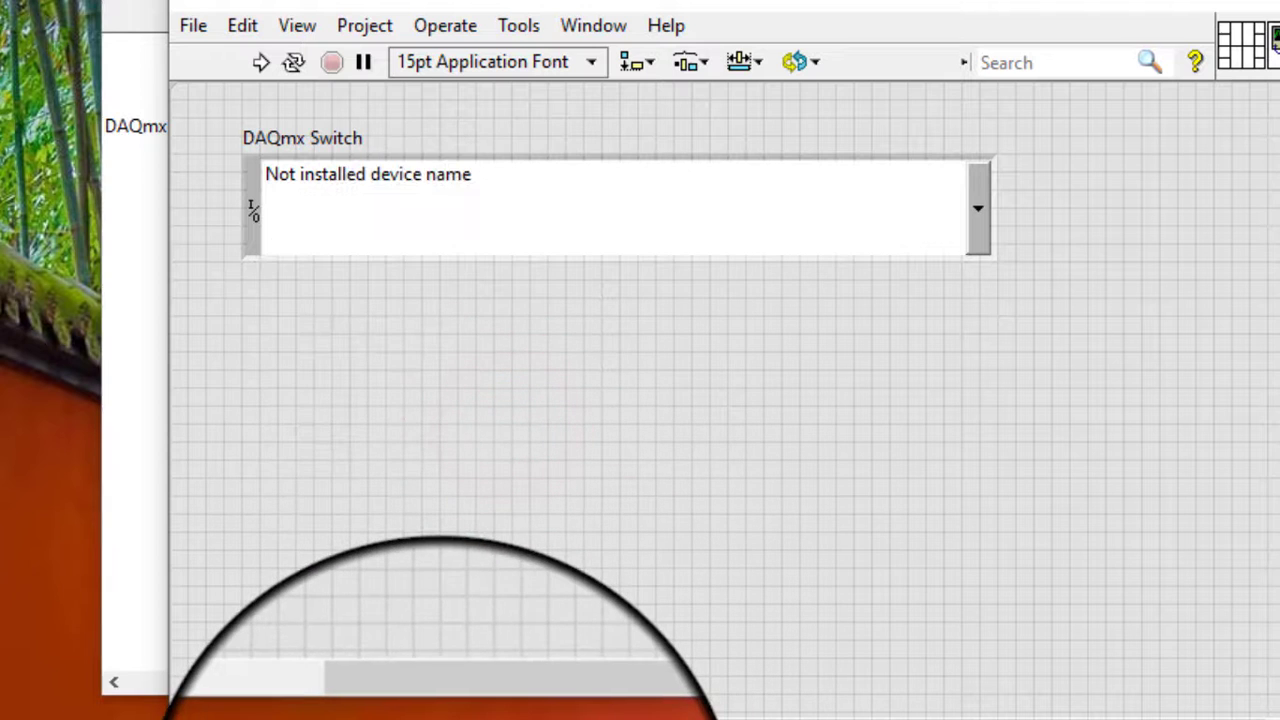